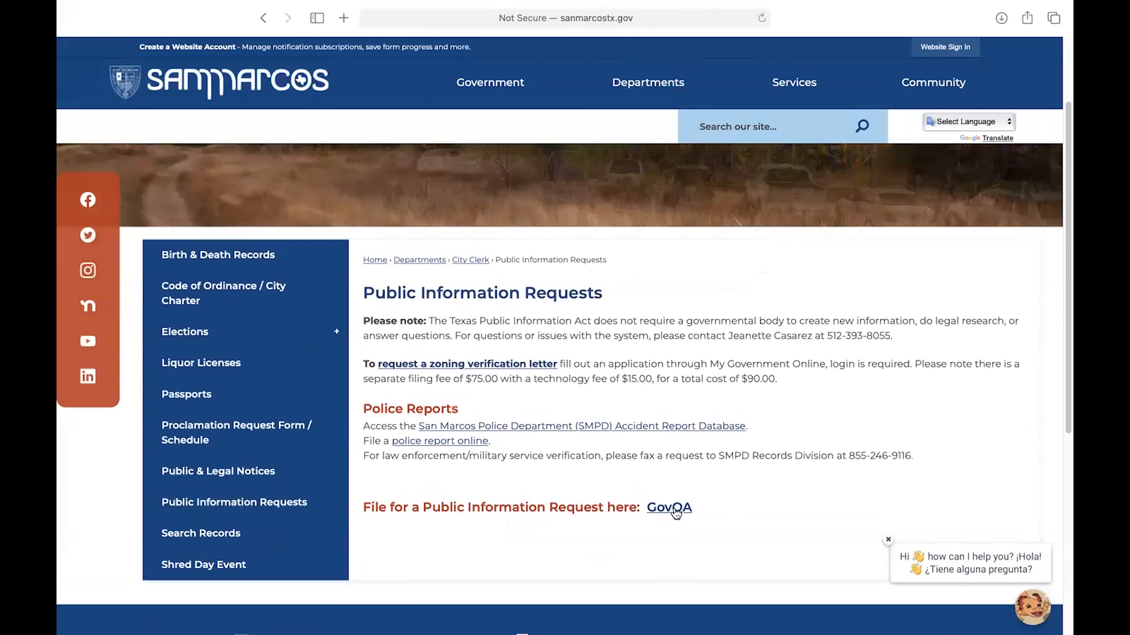
Step: Open the GovQA public records portal from the city page and review the list of submitted requests
left_click(676, 513)
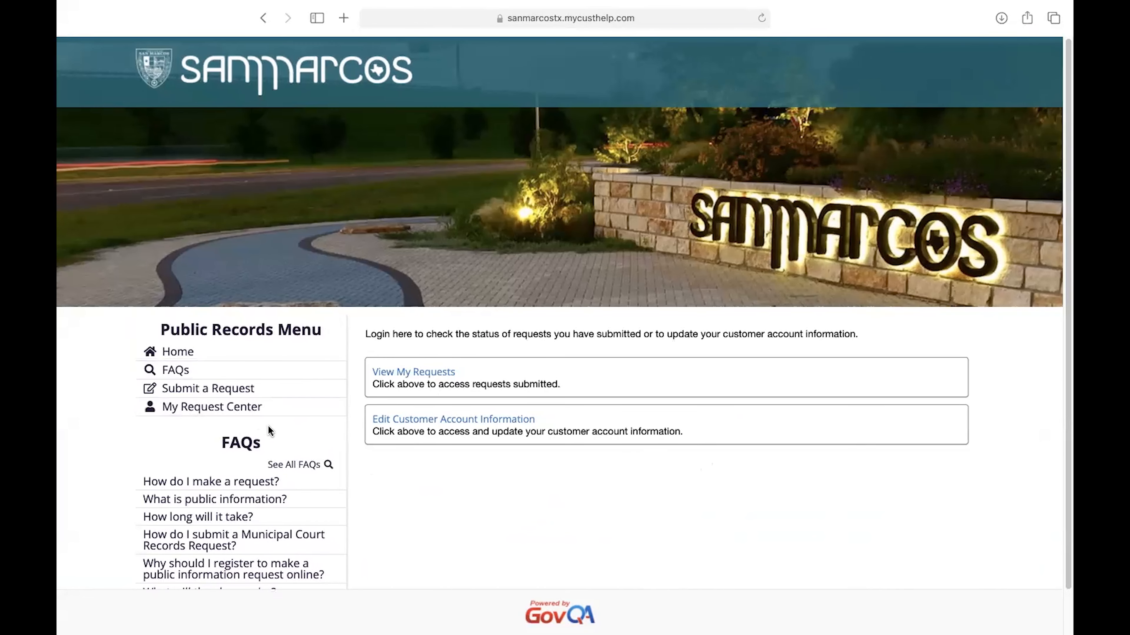
left_click(429, 372)
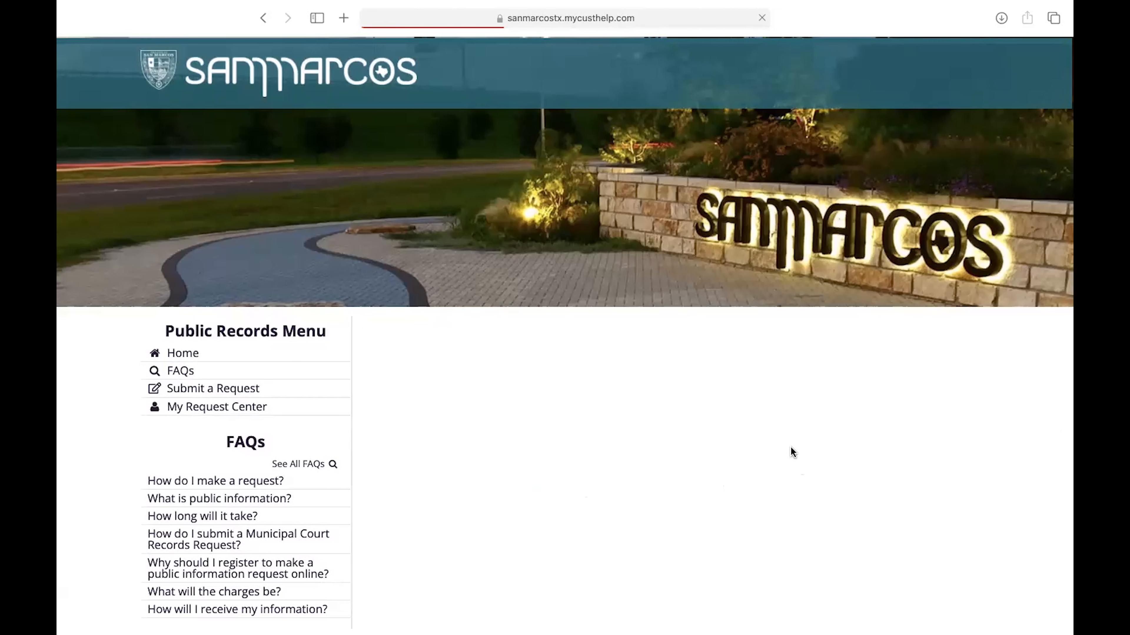
scroll(792, 451, "down", 8)
scroll(792, 454, "down", 3)
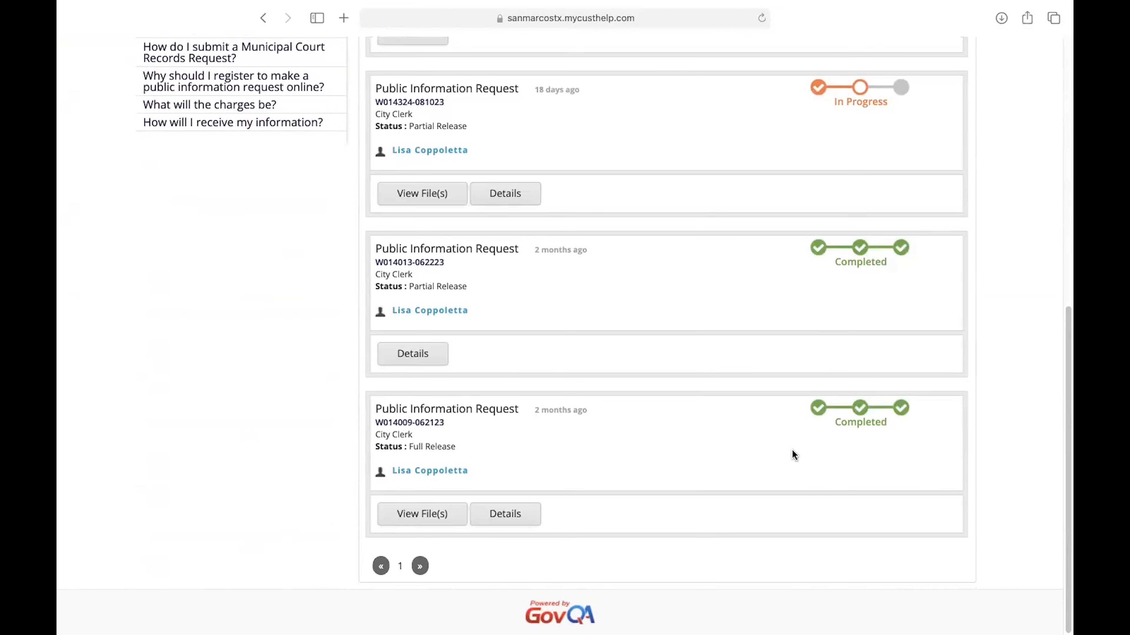
scroll(793, 454, "up", 6)
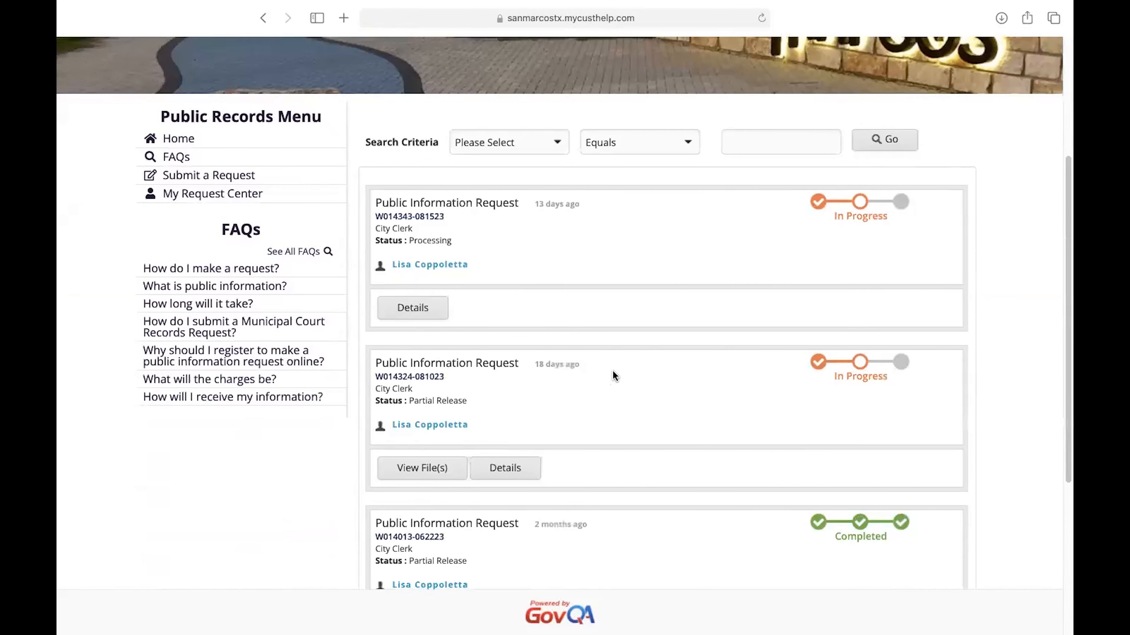
scroll(822, 425, "down", 6)
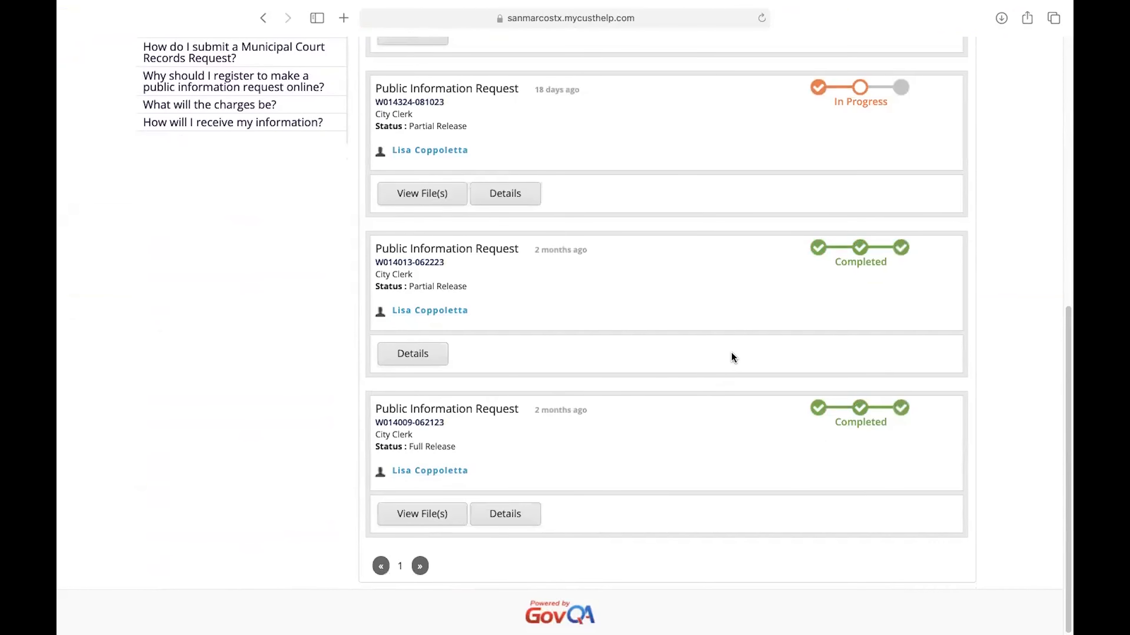
scroll(770, 440, "up", 10)
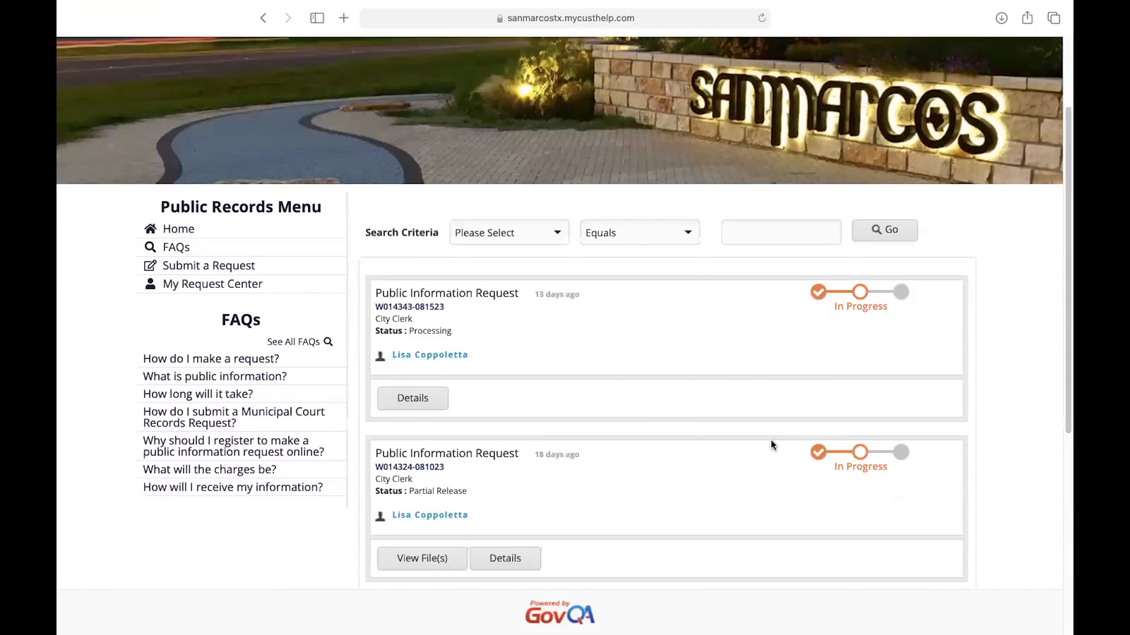
scroll(773, 434, "down", 3)
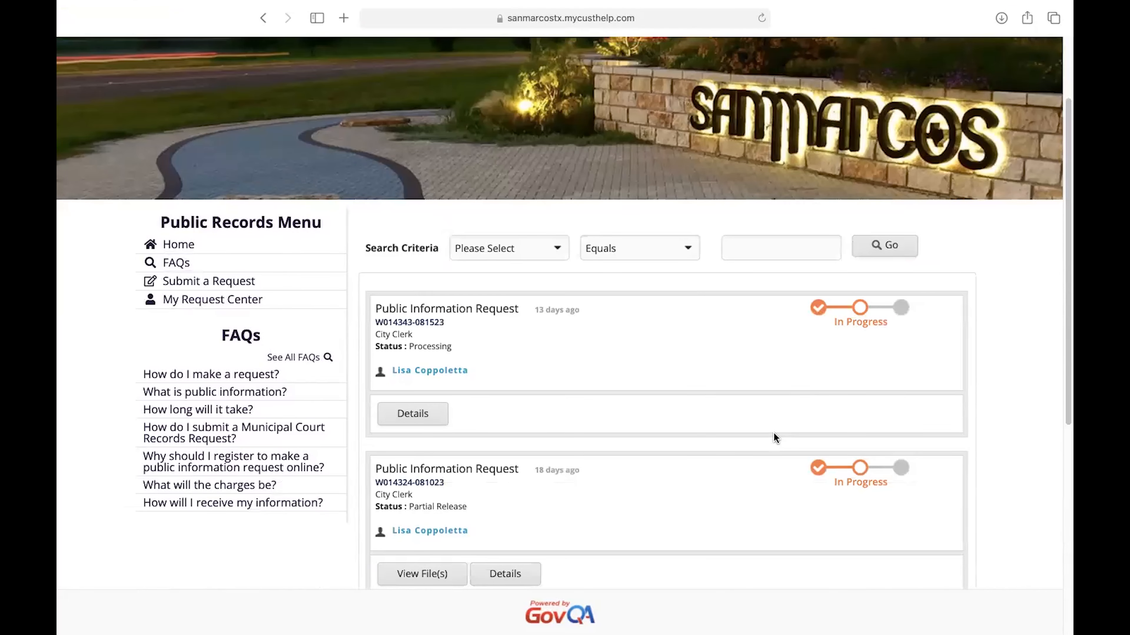
Step: Open the form for submitting a new public information request and go to its request details
left_click(233, 283)
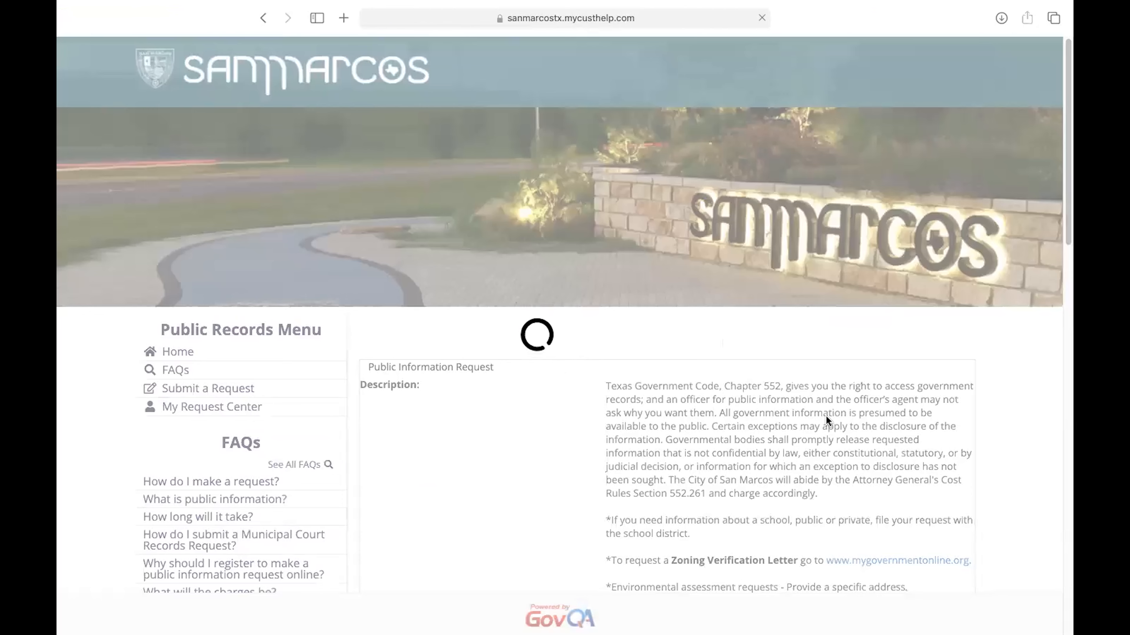
scroll(834, 453, "down", 5)
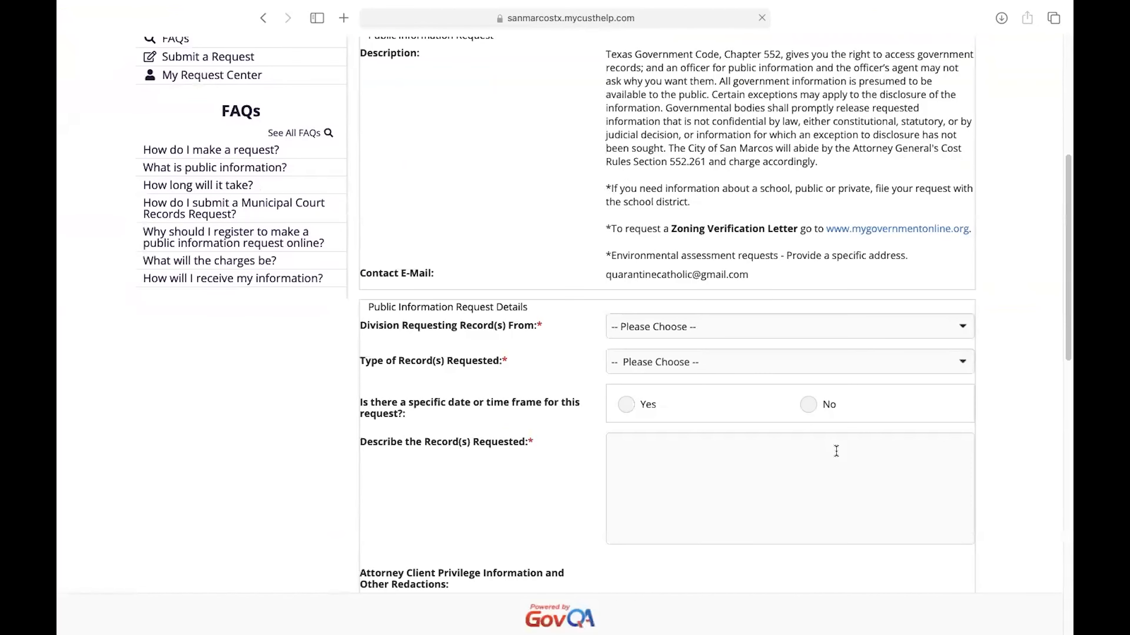
Step: Try Legal as the division holding the records and check which record types it offers
left_click(736, 328)
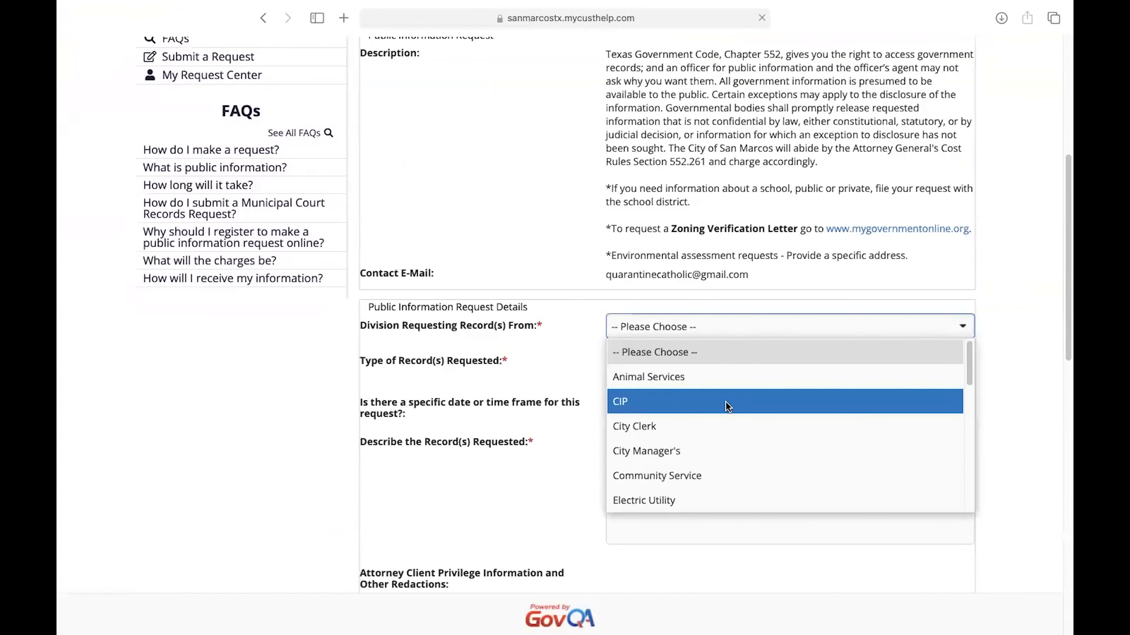
scroll(735, 442, "down", 2)
scroll(736, 441, "down", 2)
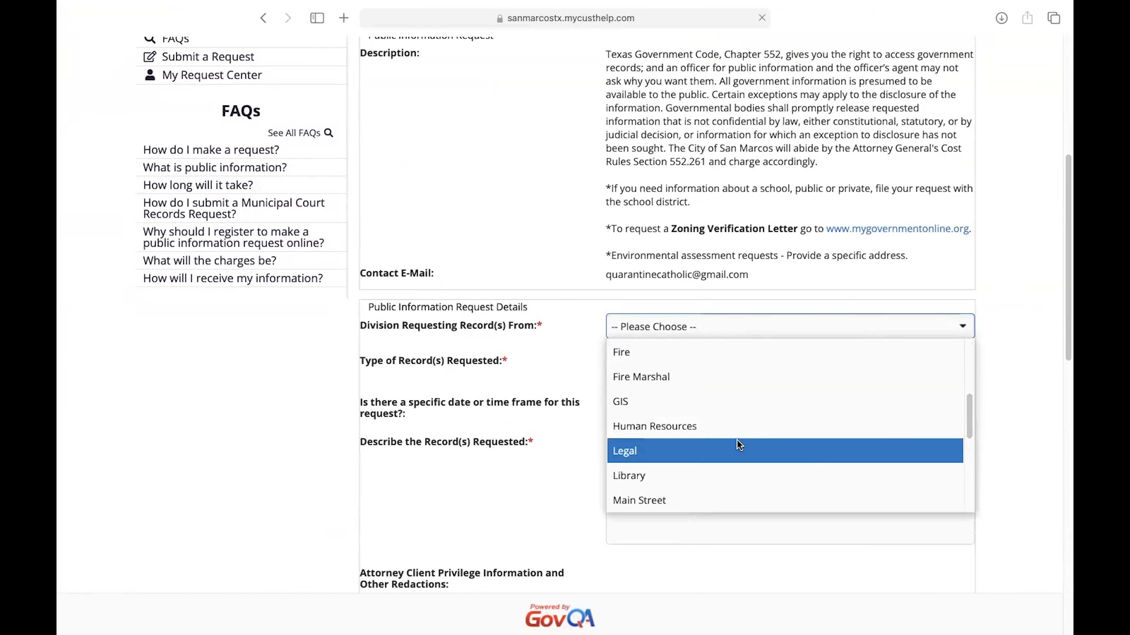
left_click(742, 450)
left_click(689, 361)
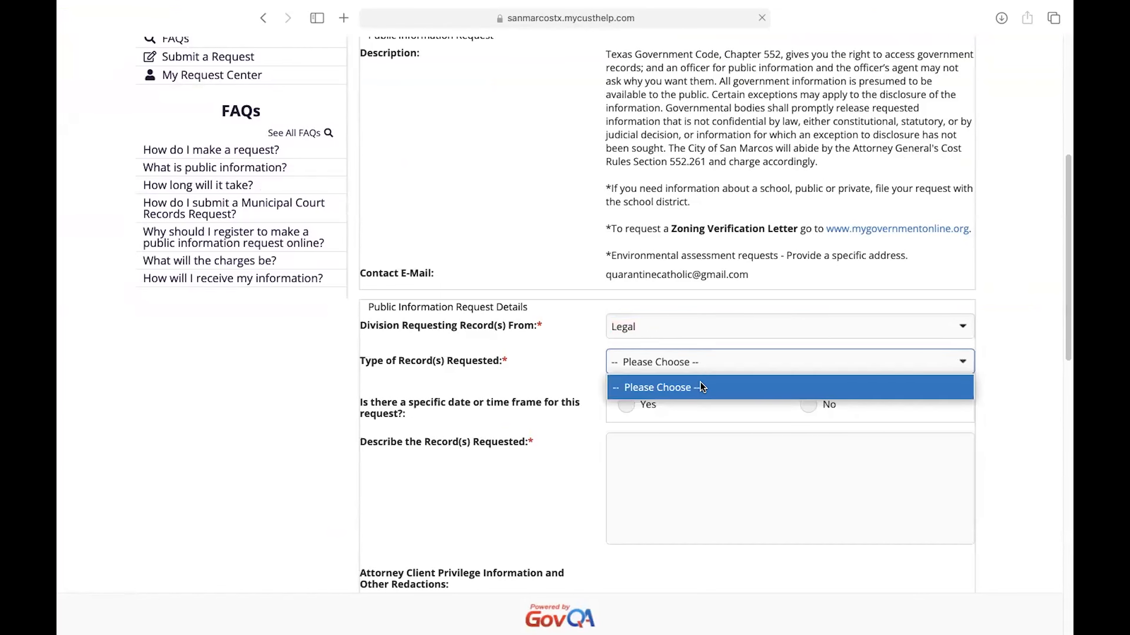
left_click(1033, 405)
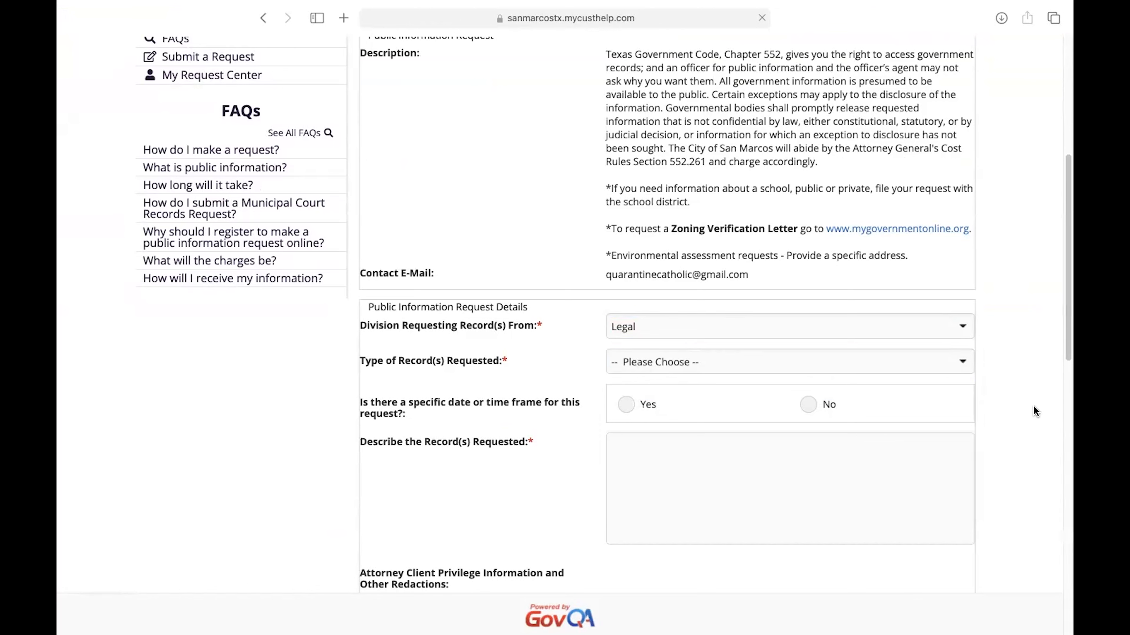
Step: Set the division requesting records from to City Clerk and the type of records requested to Other Information
left_click(798, 328)
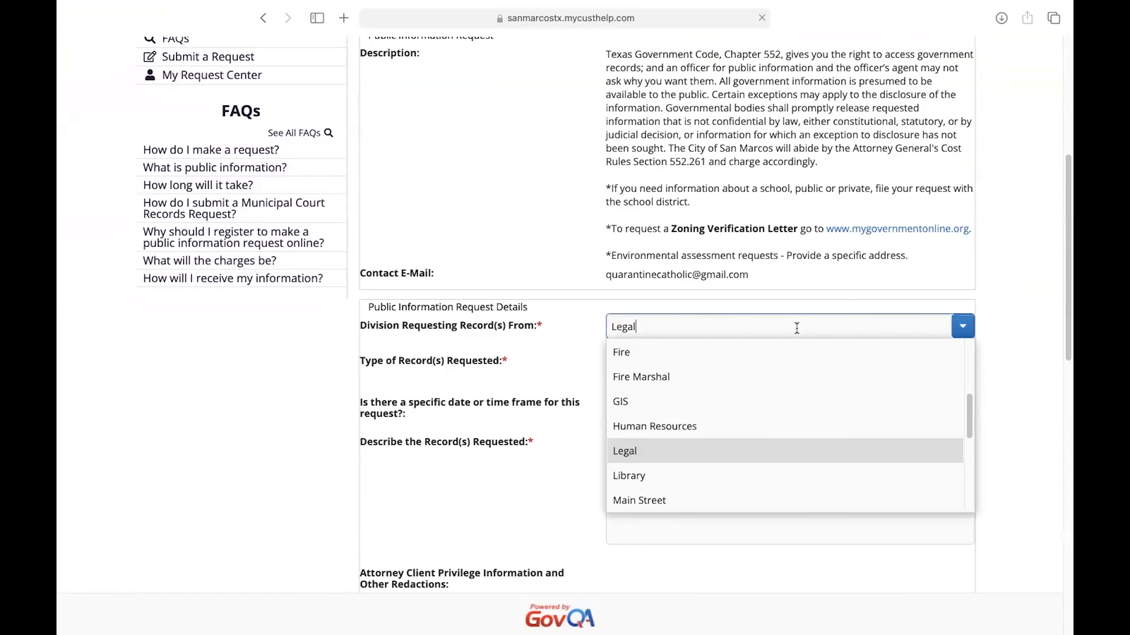
scroll(781, 419, "down", 5)
scroll(783, 420, "down", 5)
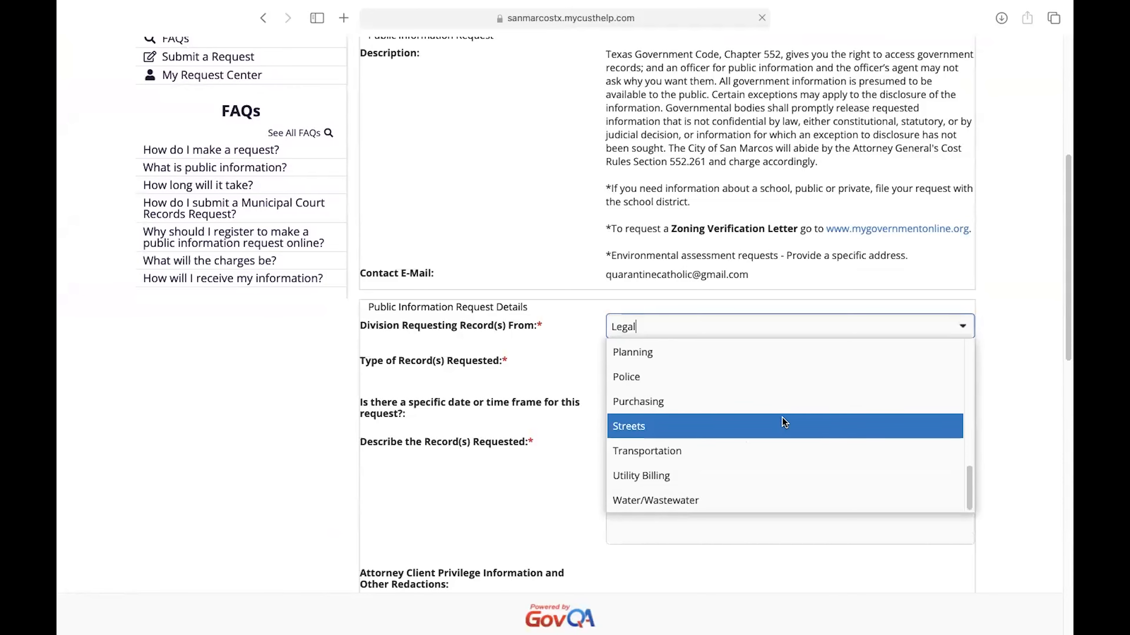
scroll(741, 308, "up", 5)
scroll(743, 310, "up", 3)
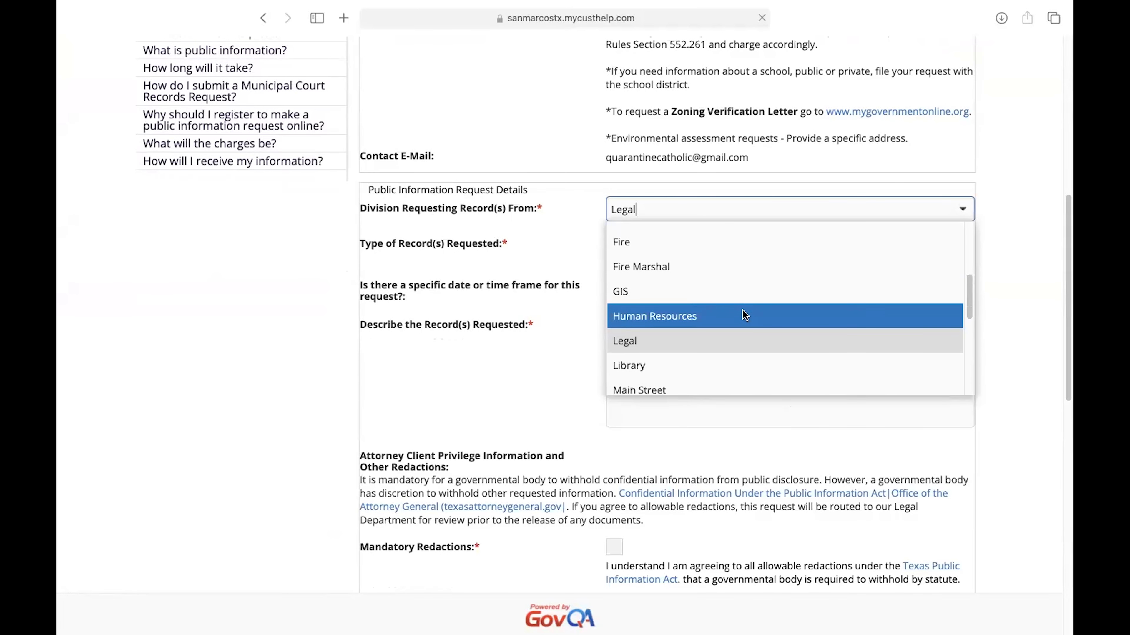
scroll(745, 316, "up", 3)
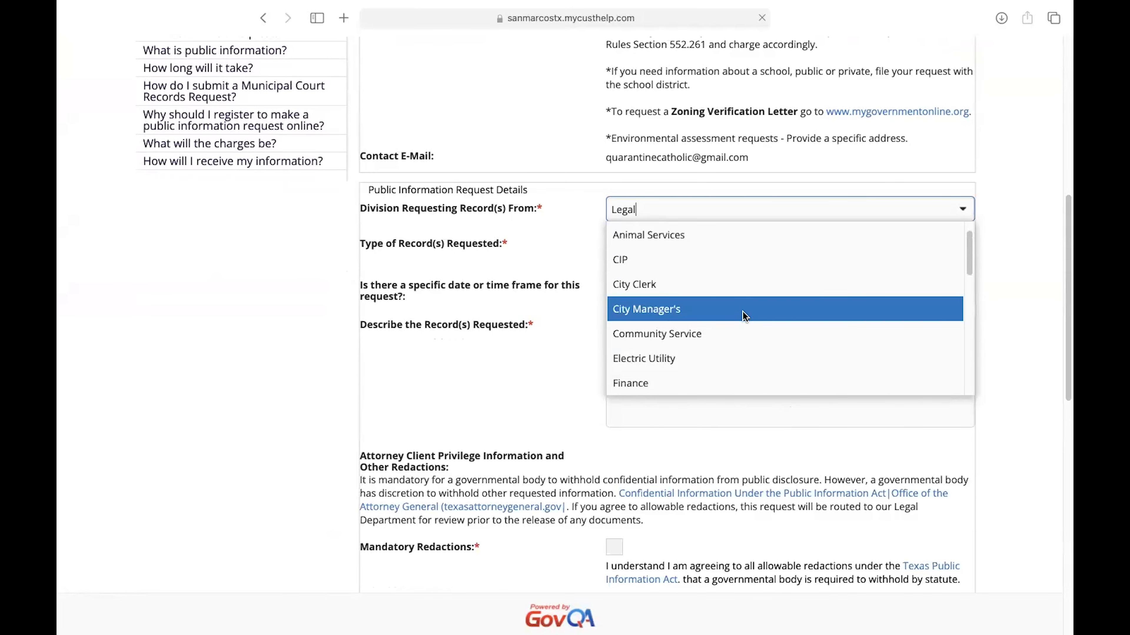
left_click(733, 296)
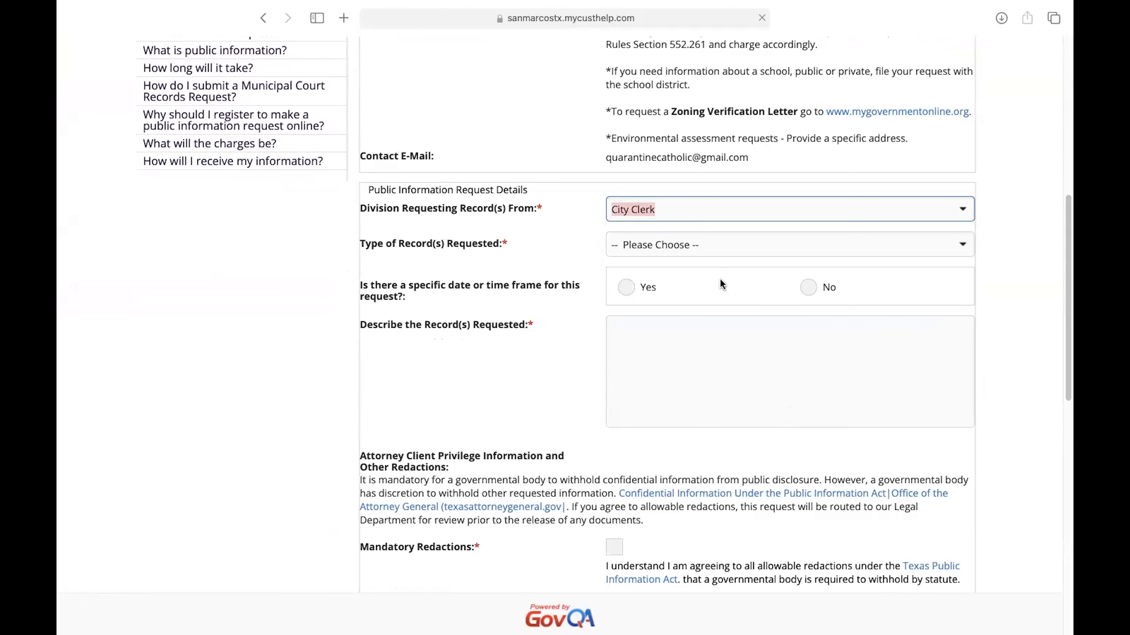
left_click(709, 245)
left_click(695, 339)
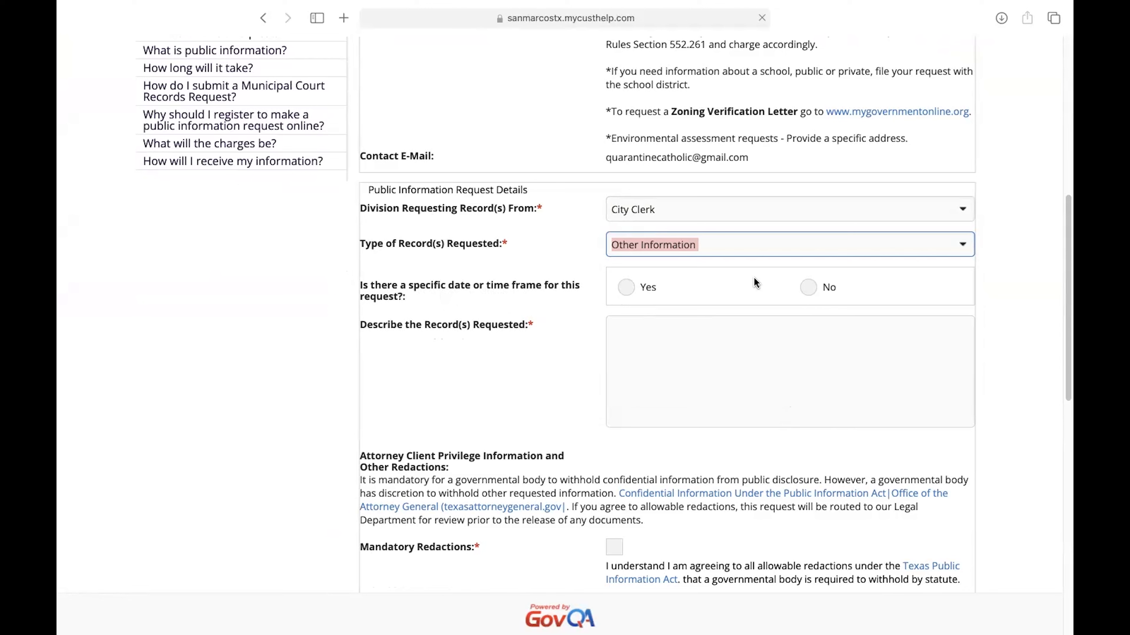
Step: Try answering Yes to a specific date or time frame, choose Time Frame, and open the starting date calendar
left_click(631, 286)
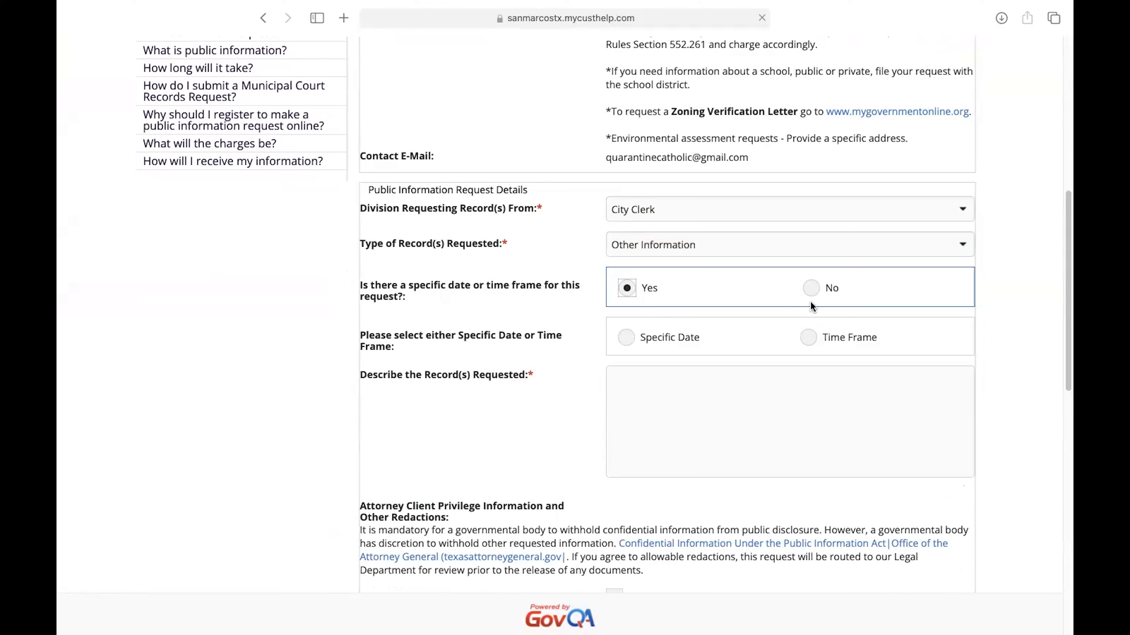
left_click(810, 336)
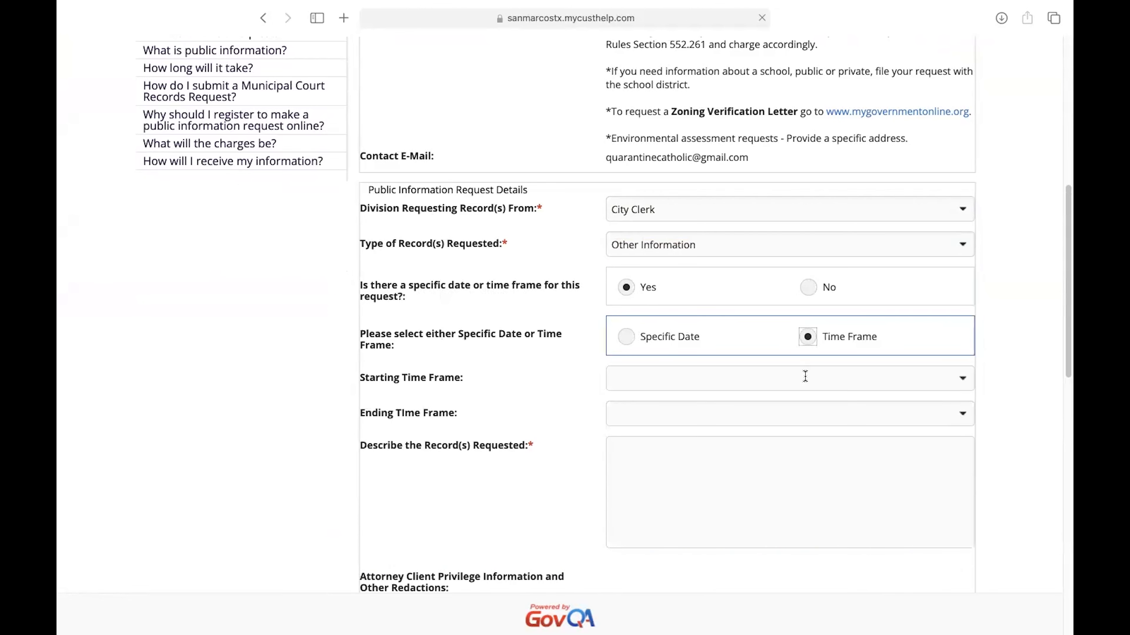
left_click(770, 376)
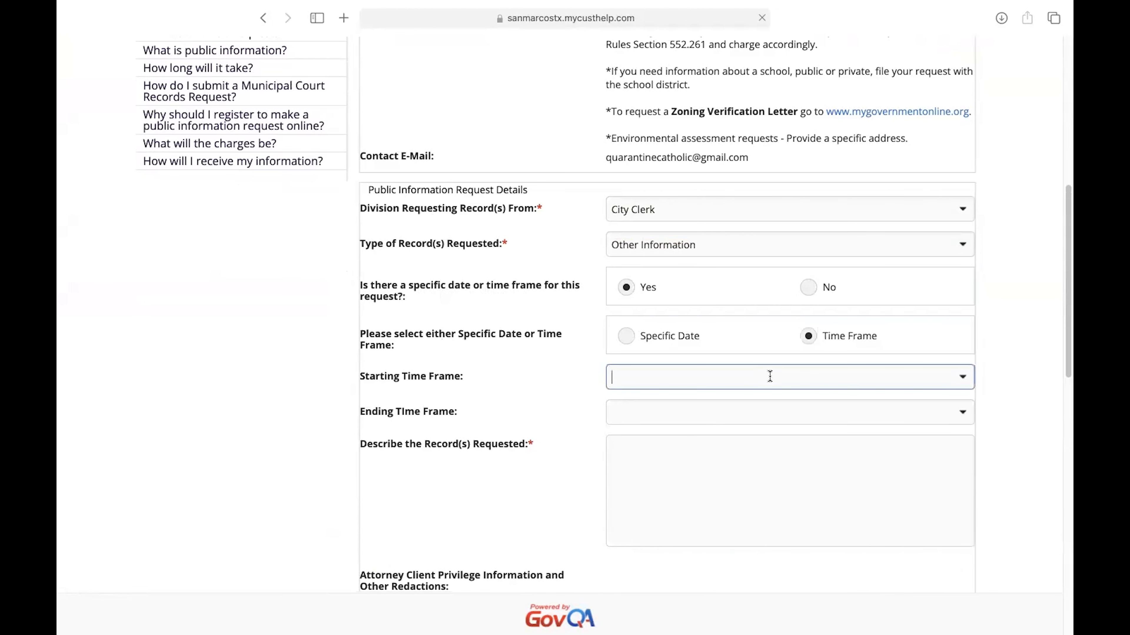
left_click(950, 377)
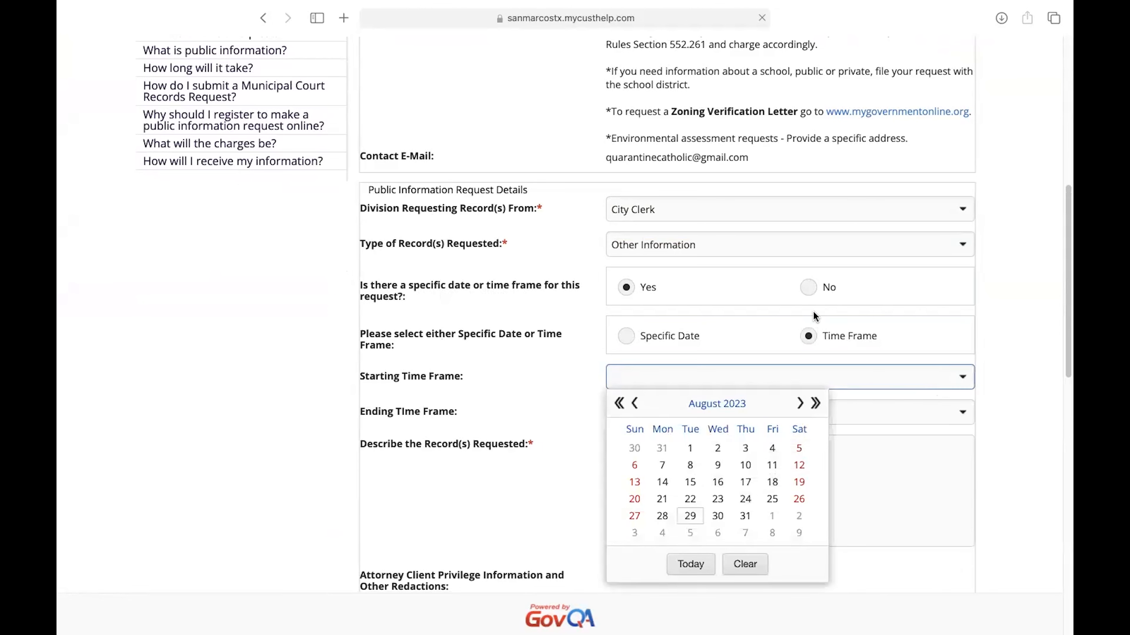
Step: Answer No to a specific date or time frame and start the records description with the lines "Document of" and "Time Frame"
left_click(809, 287)
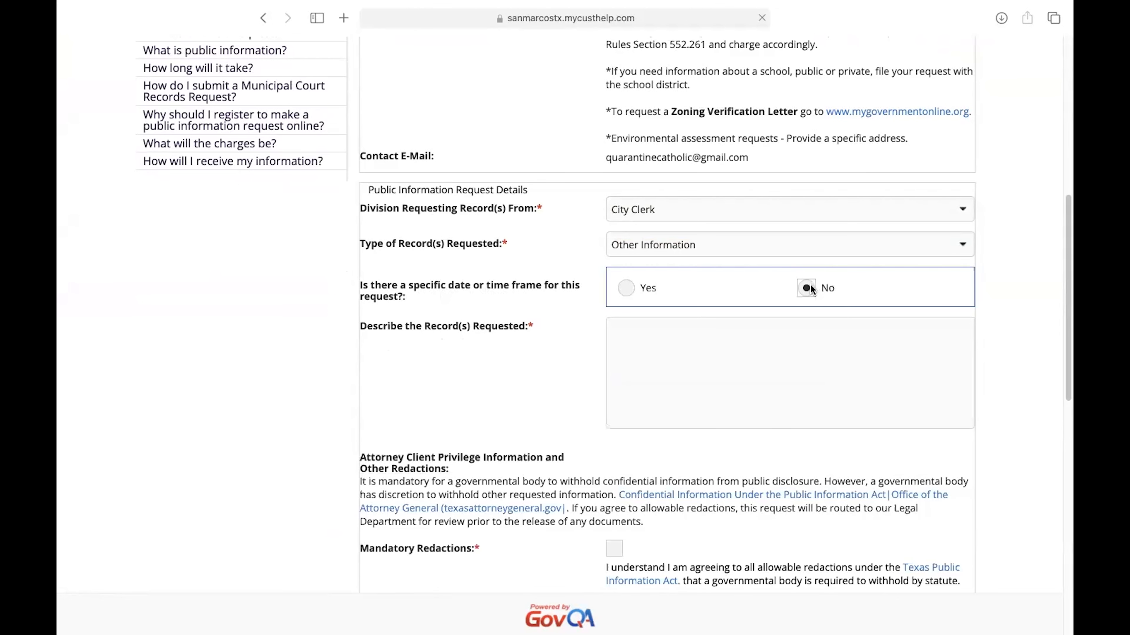
left_click(760, 351)
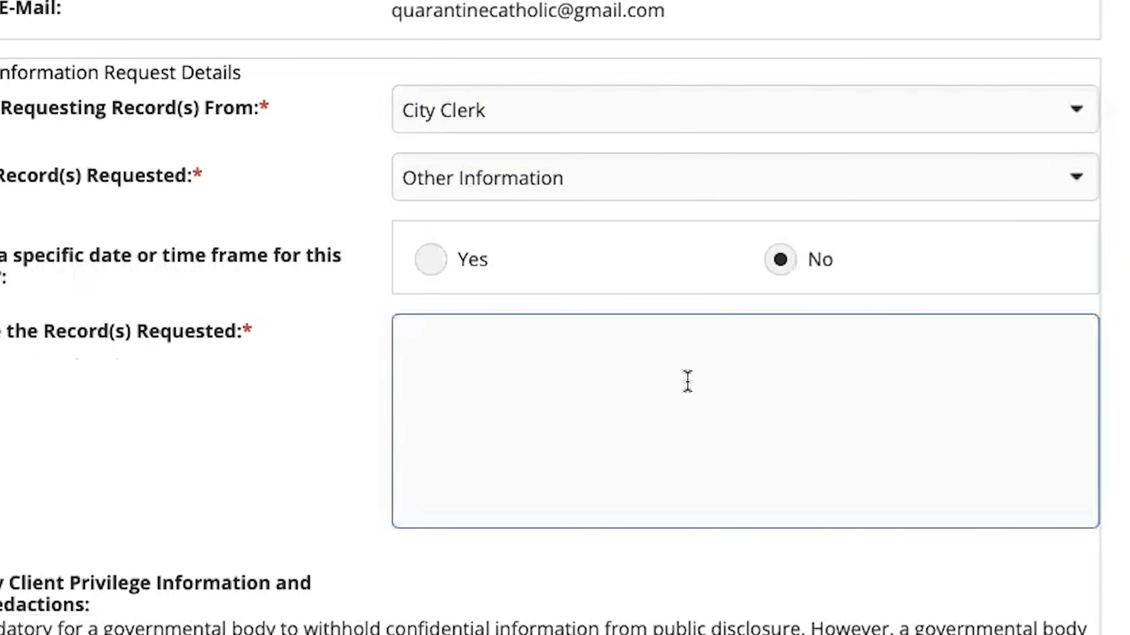
type("Document of")
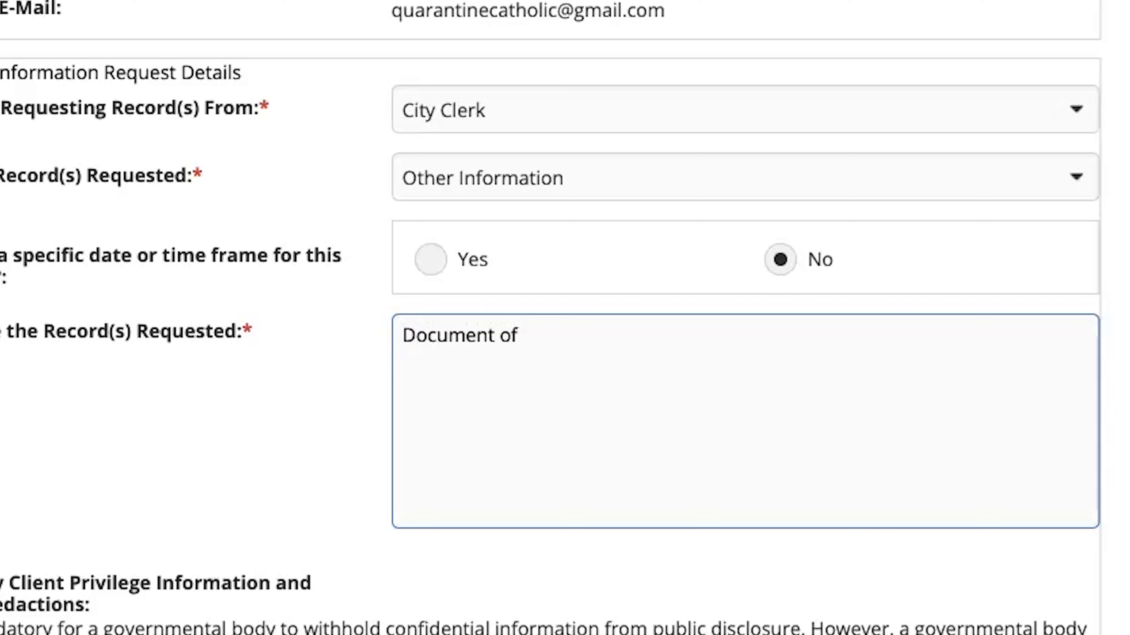
key("Return")
type("Tif")
key("BackSpace")
type("me Frame")
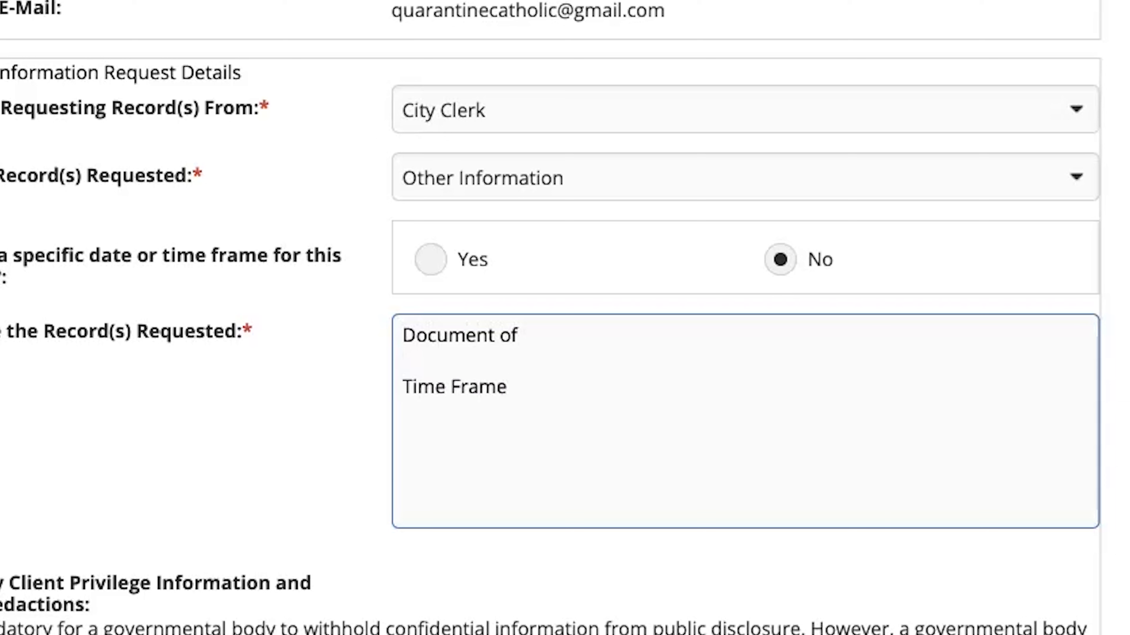
Step: Add the lines "Documents (what are they)" and "People involved" to the records description, separated by blank lines
key("Return")
key("Return")
type("Documents (wha")
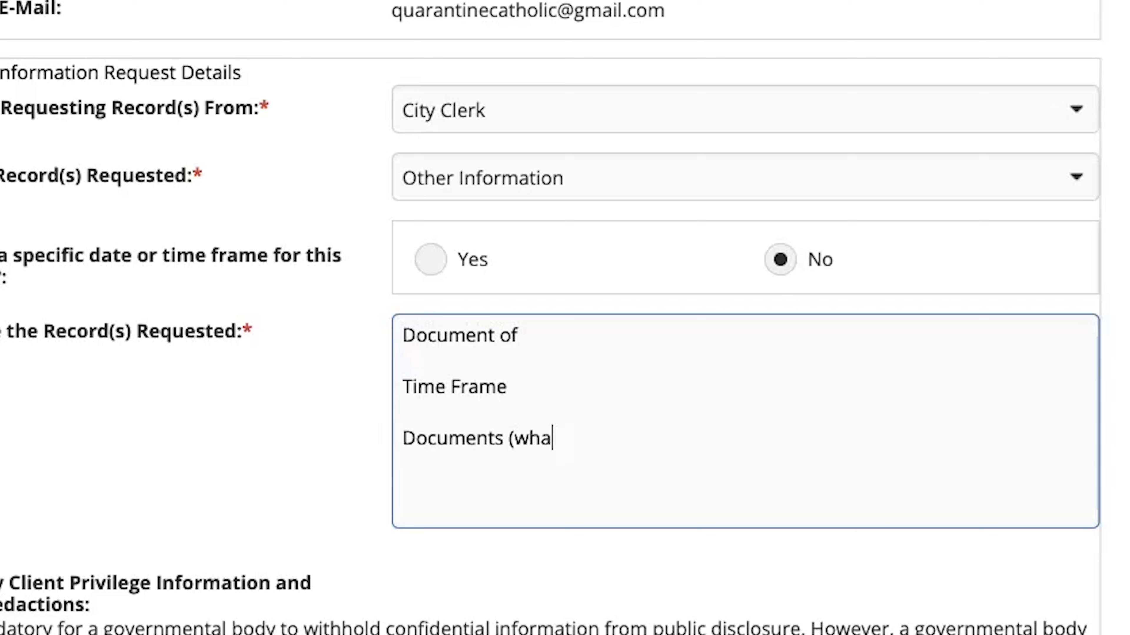
type("t are they)")
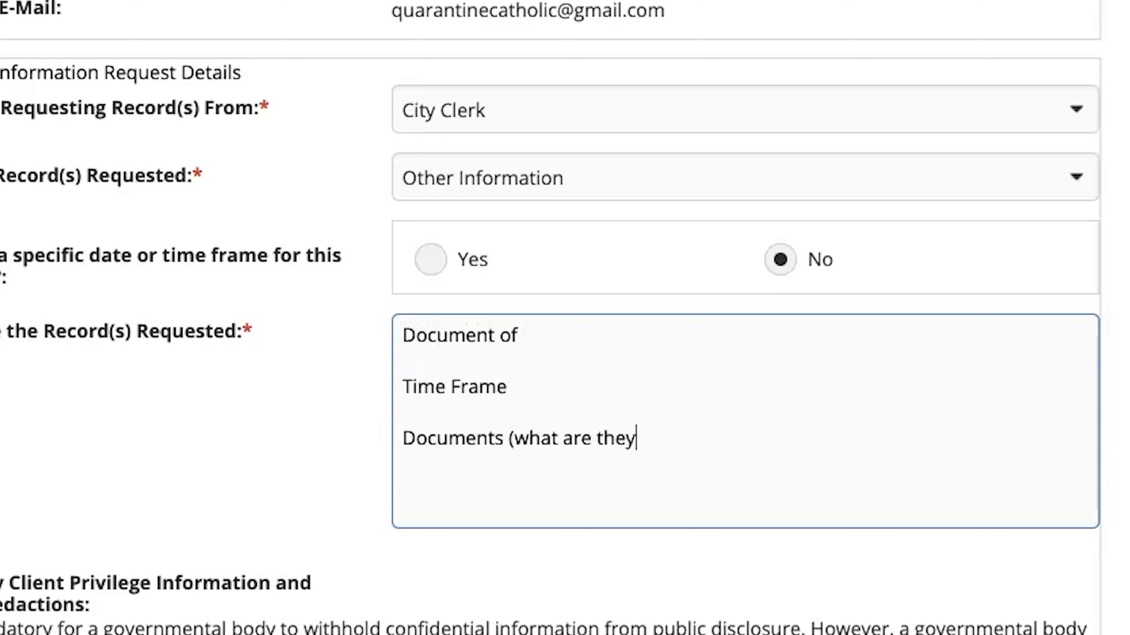
key("Return")
key("Return")
type("People involved")
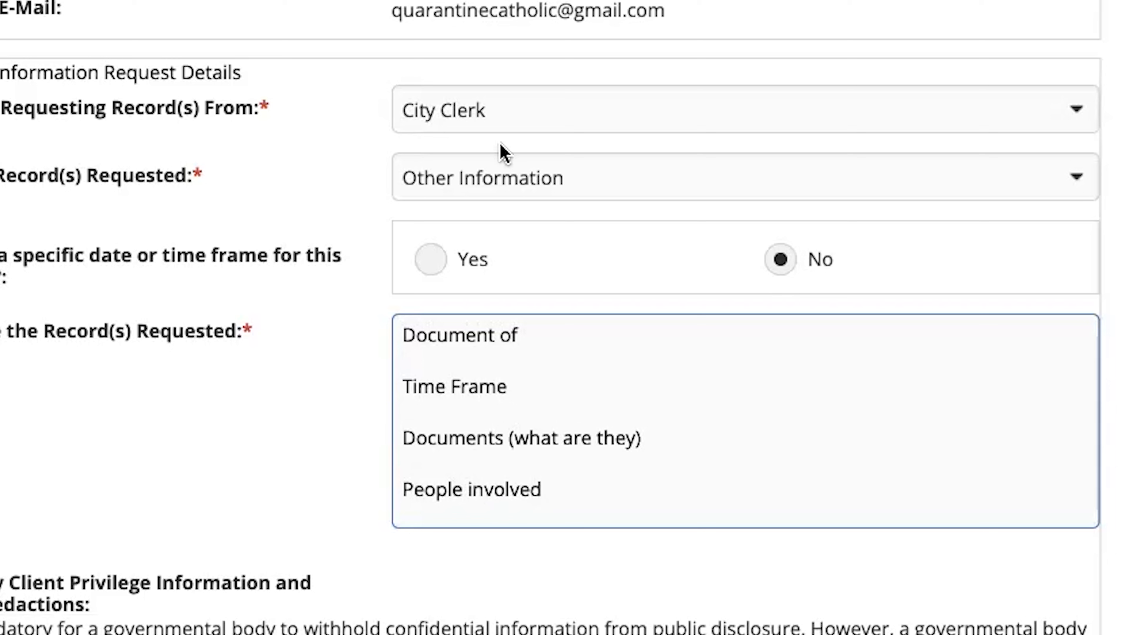
Step: Extend the "Documents (what are they)" line with ": emails, text messages, work order, log sheets, calendar,"
left_click(561, 339)
left_click(771, 432)
type(": email")
key("BackSpace")
type("s, ")
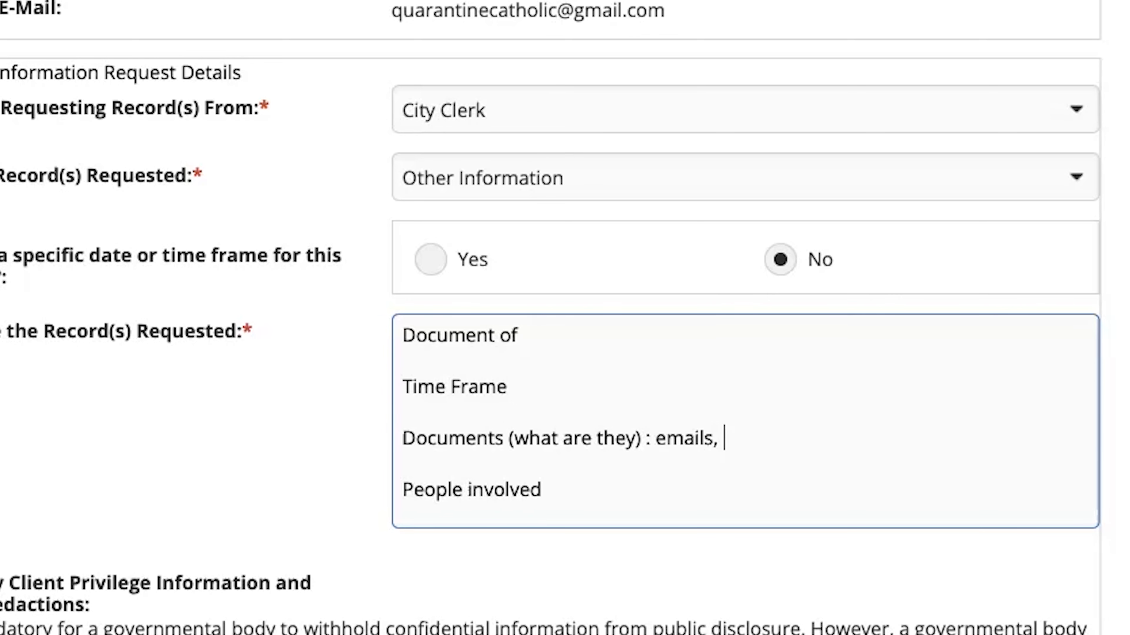
type("text messages,")
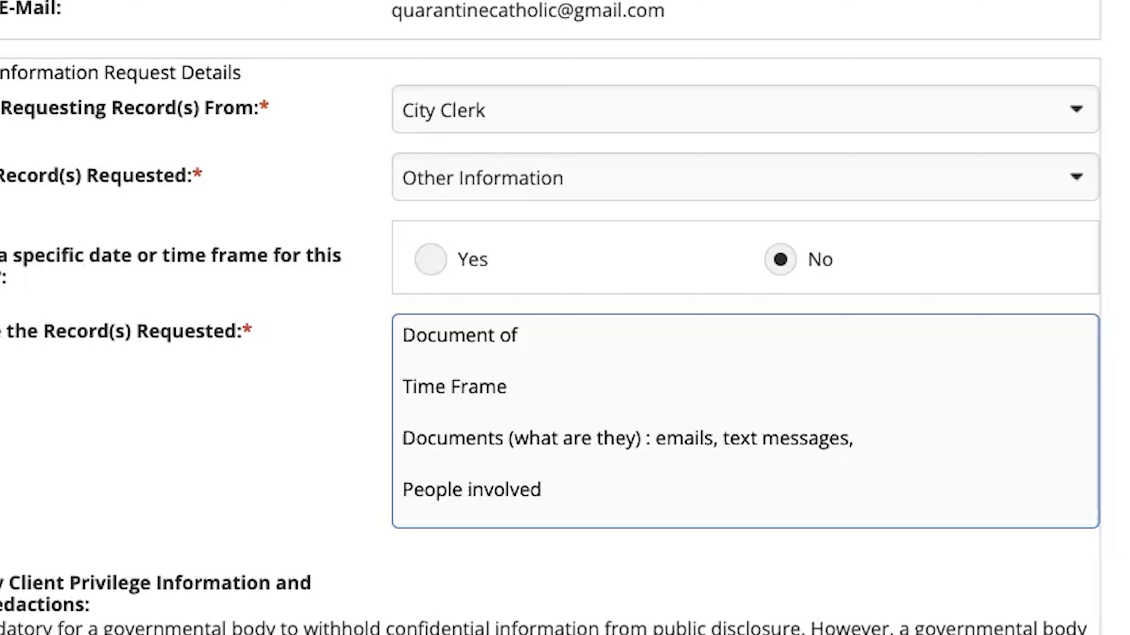
type(" work order, log ")
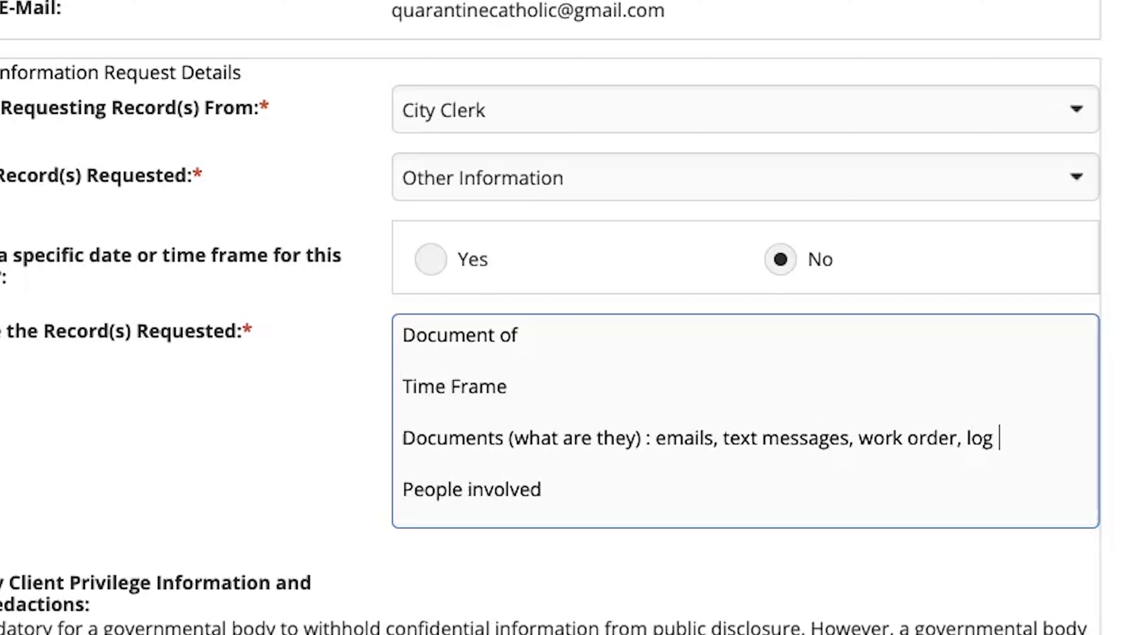
type("sheets, calendar,")
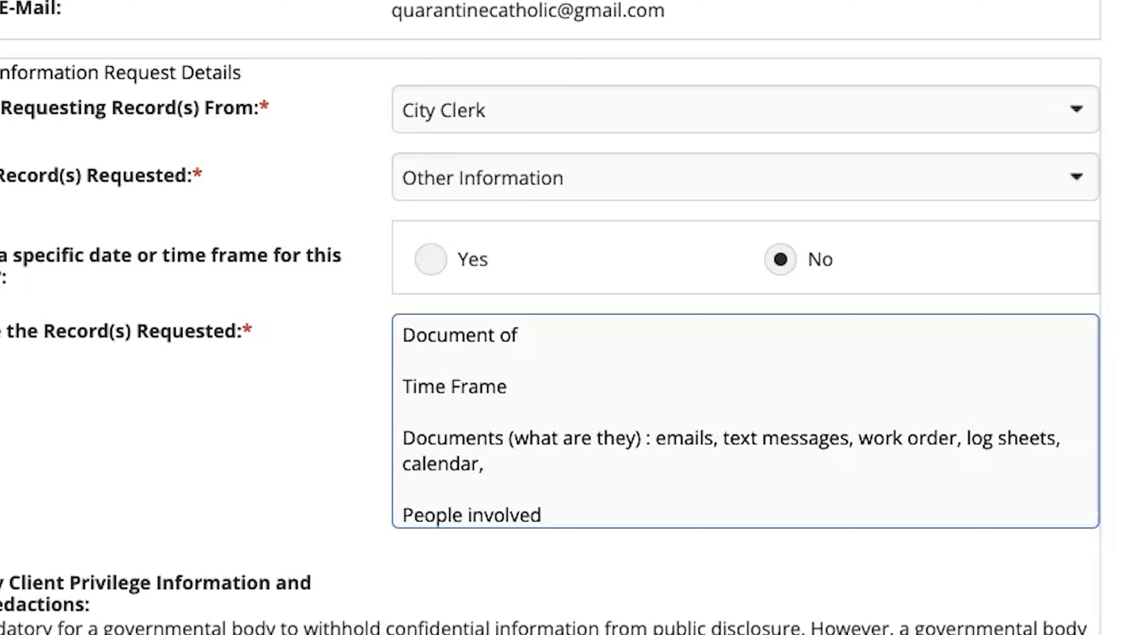
Step: Replace the "Time Frame" line in the records description with "Date range: Feb 2021 - August 2023"
left_click(552, 379)
left_click_drag(528, 393, 389, 383)
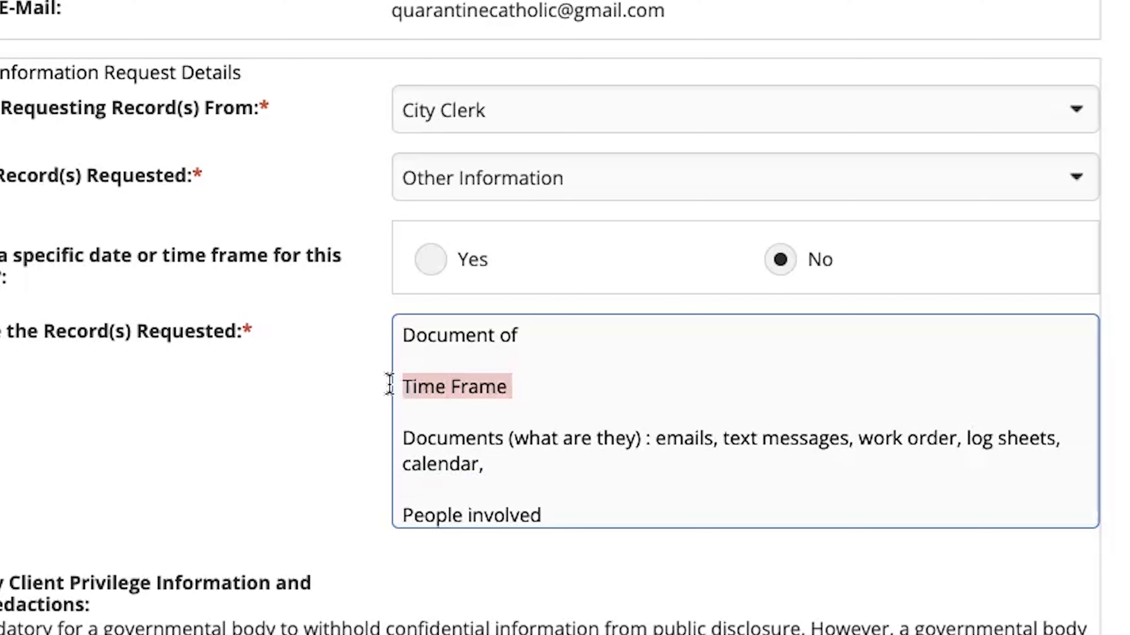
type("Date range")
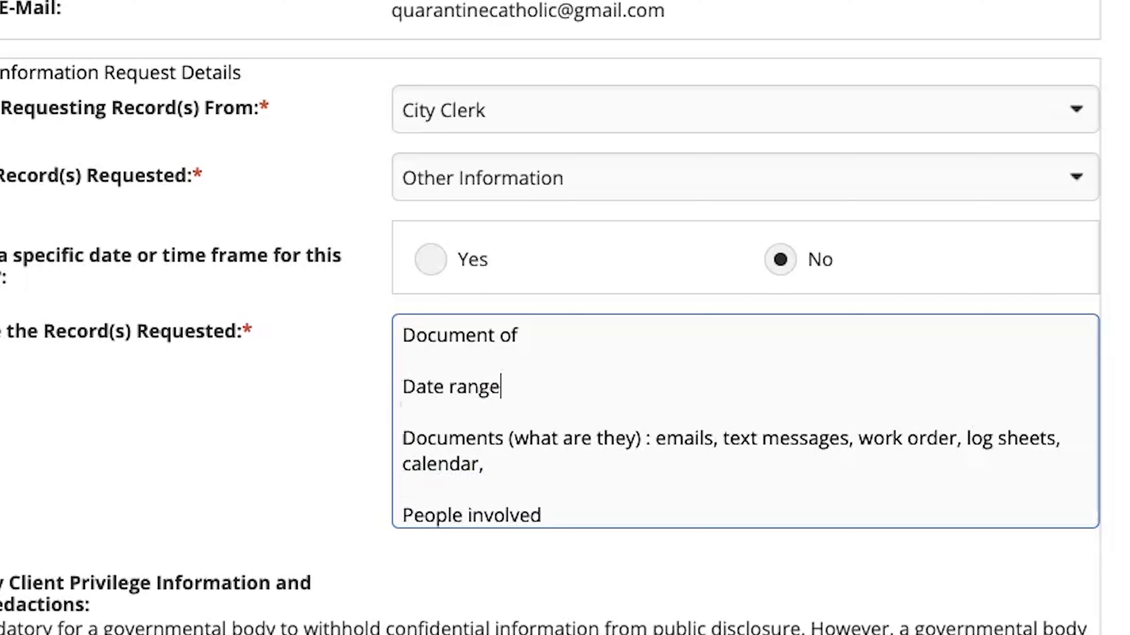
type(": Feb 2021")
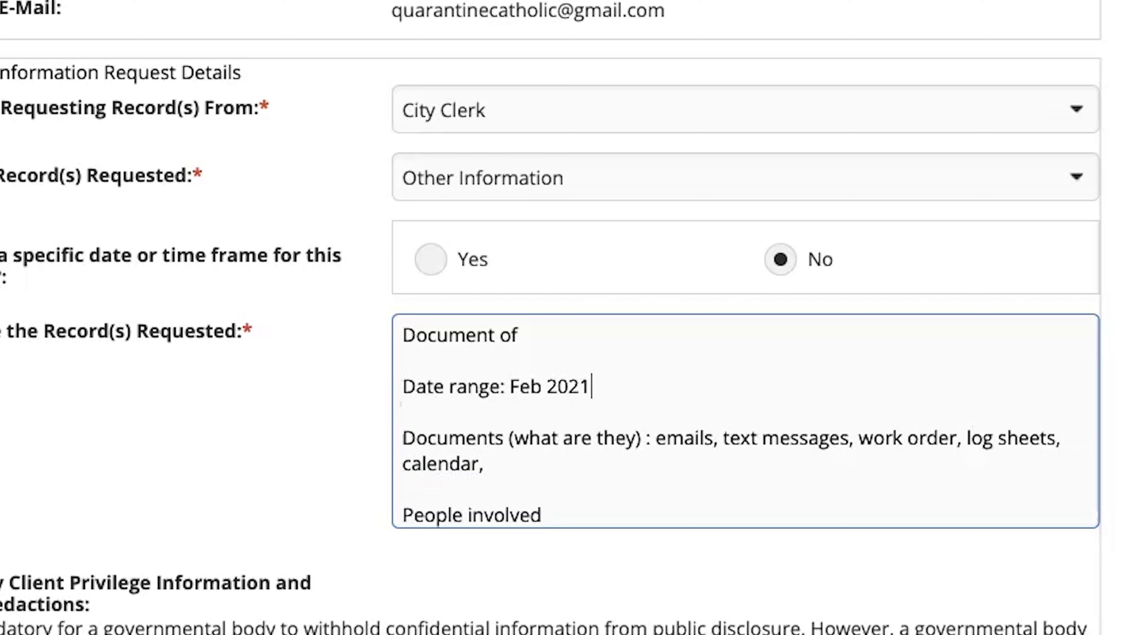
type(" - Augus t")
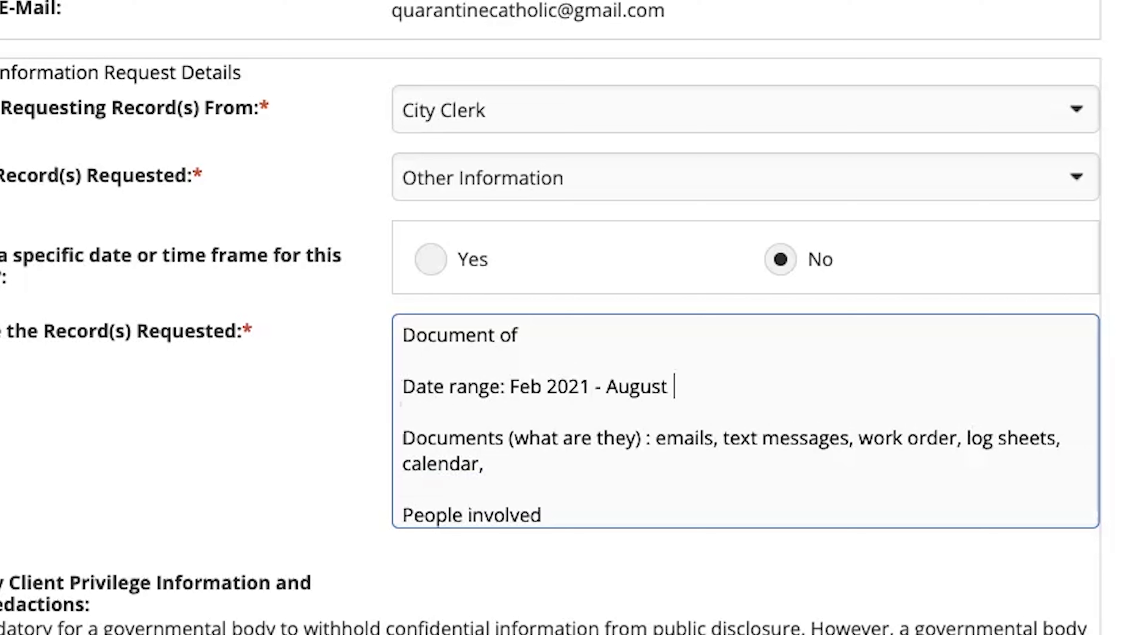
type(" 2023")
Step: Extend the "People involved" line with "- emails between city staff and they mayor" and start a new line below it
left_click(576, 522)
type("- be")
key("BackSpace")
key("BackSpace")
type("emails between city staff and they mayor")
key("Return")
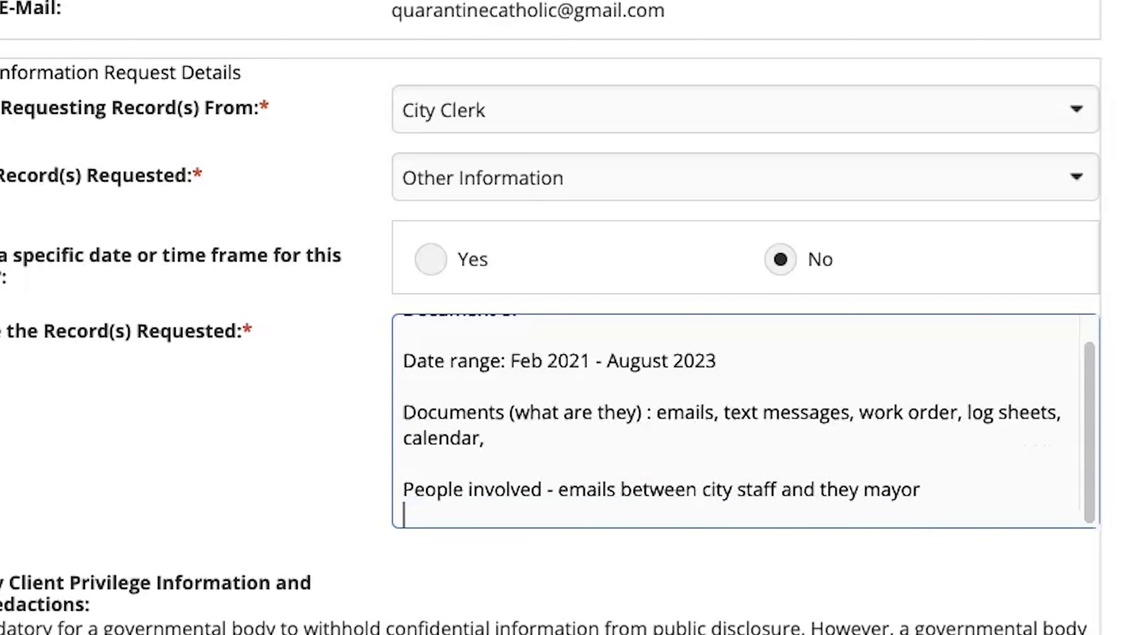
Step: Add the line "text messages between Developer X and specific city staff" under the people involved
type("text me")
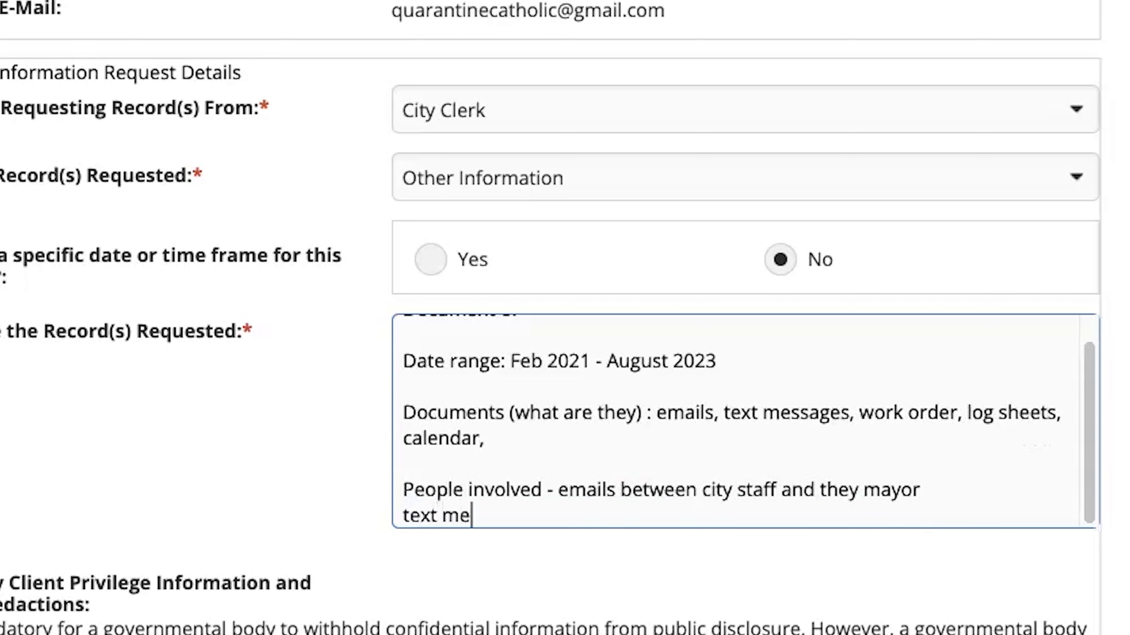
type("ssages between")
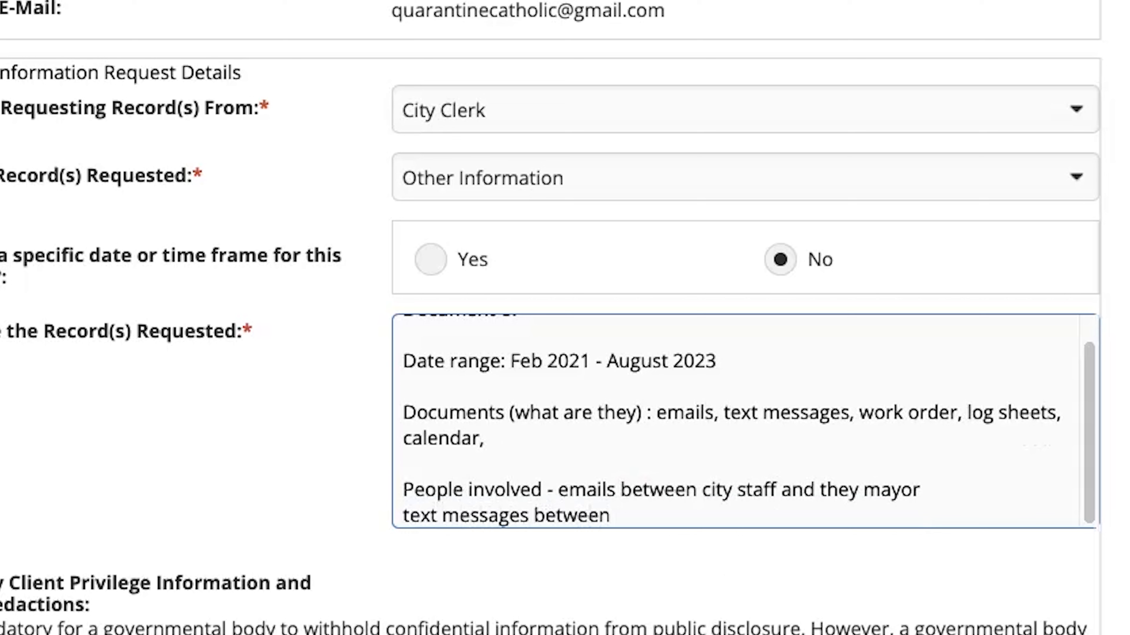
type(" Developer X and spe")
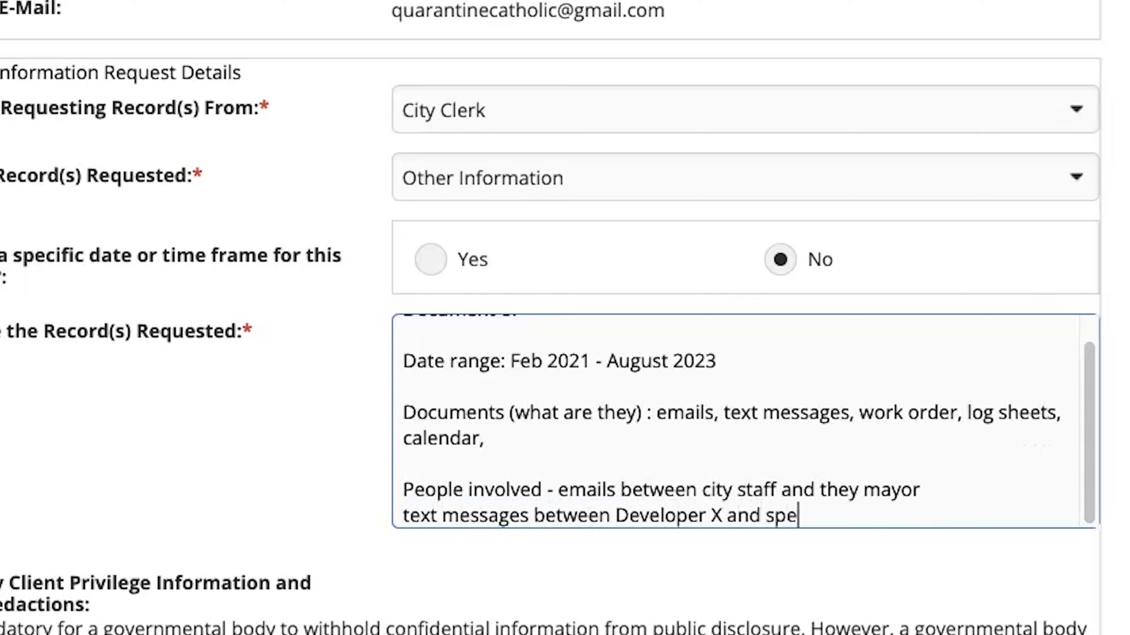
type("cific city")
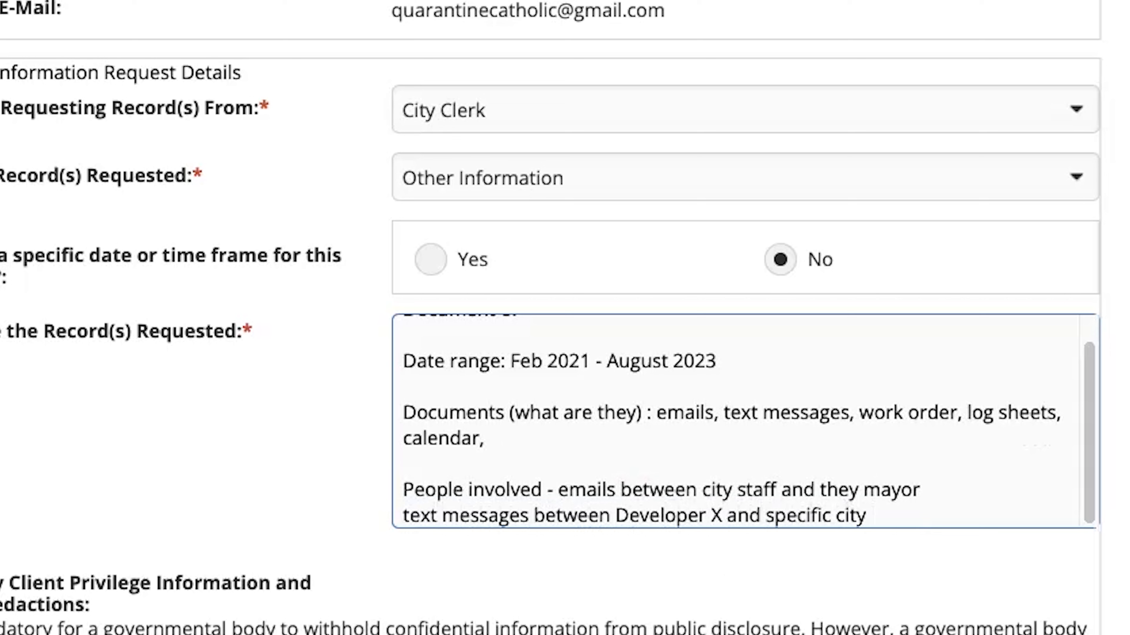
type("taf")
key("BackSpace")
key("BackSpace")
type("t")
key("BackSpace")
type("af")
Step: Complete the opening line "Document of" with "receipts of hotel stay for they Mayor"
scroll(602, 399, "up", 1)
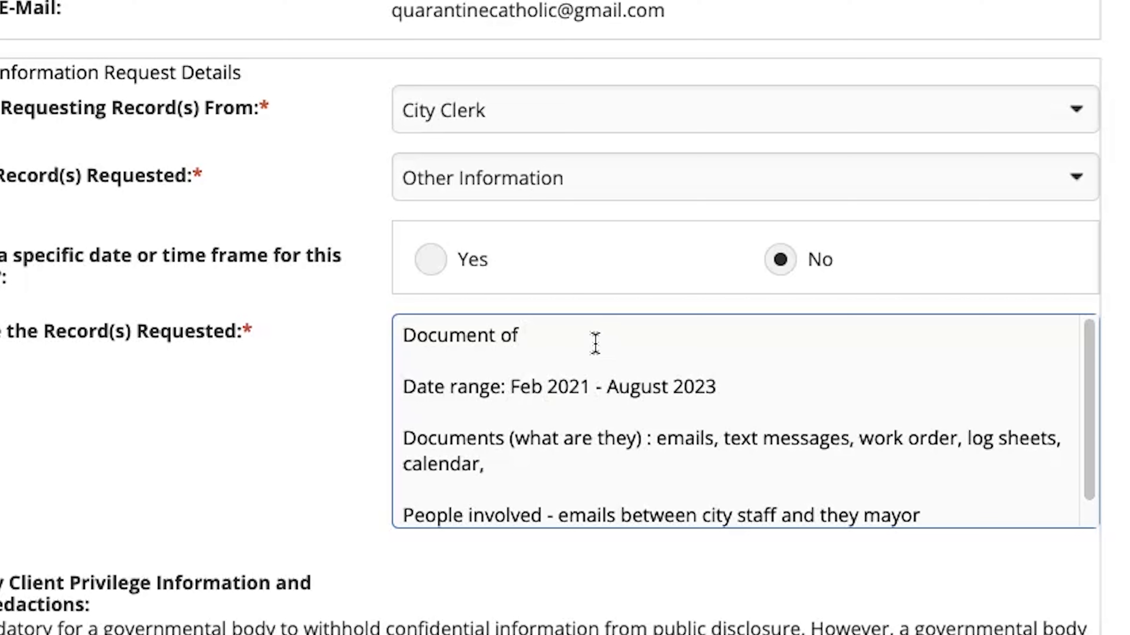
type("receipts ")
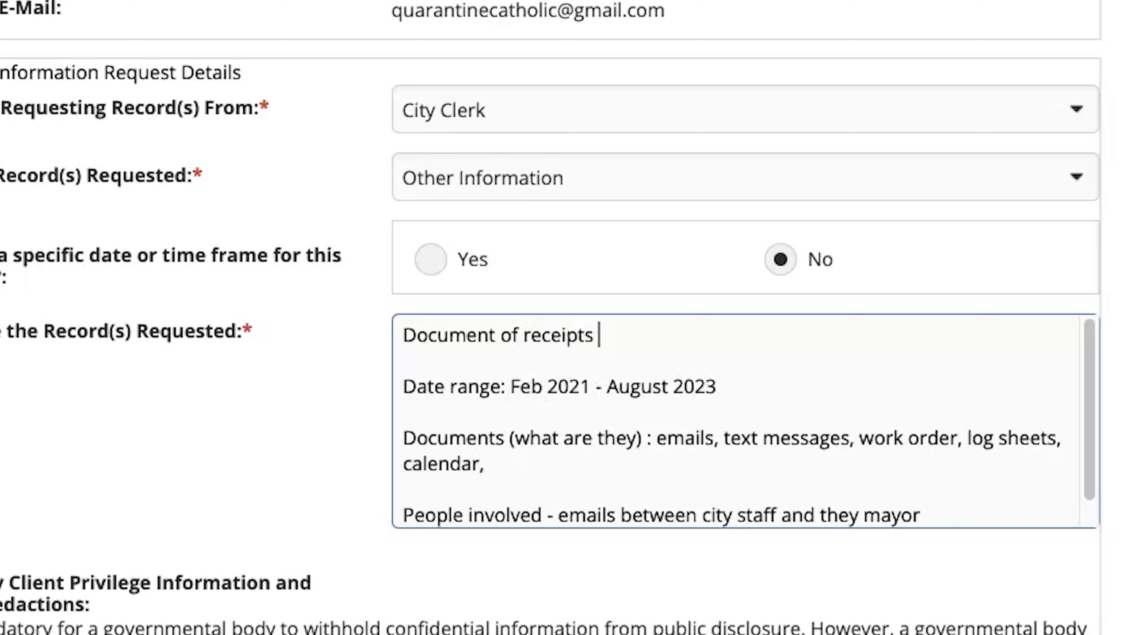
type("of hotel st")
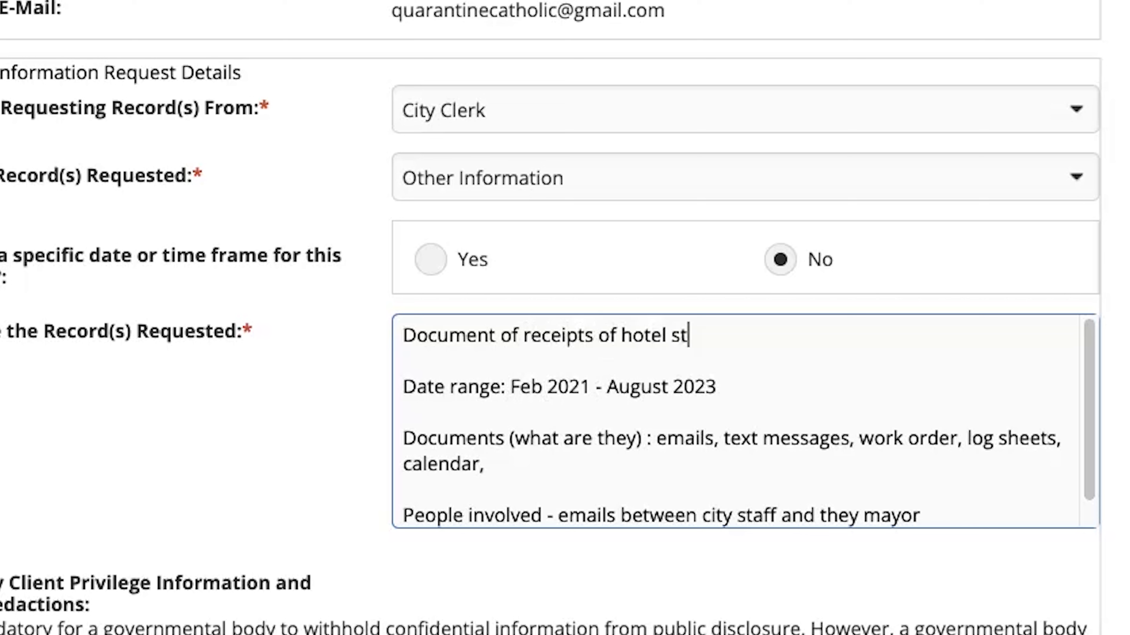
type("ay for they Mayor")
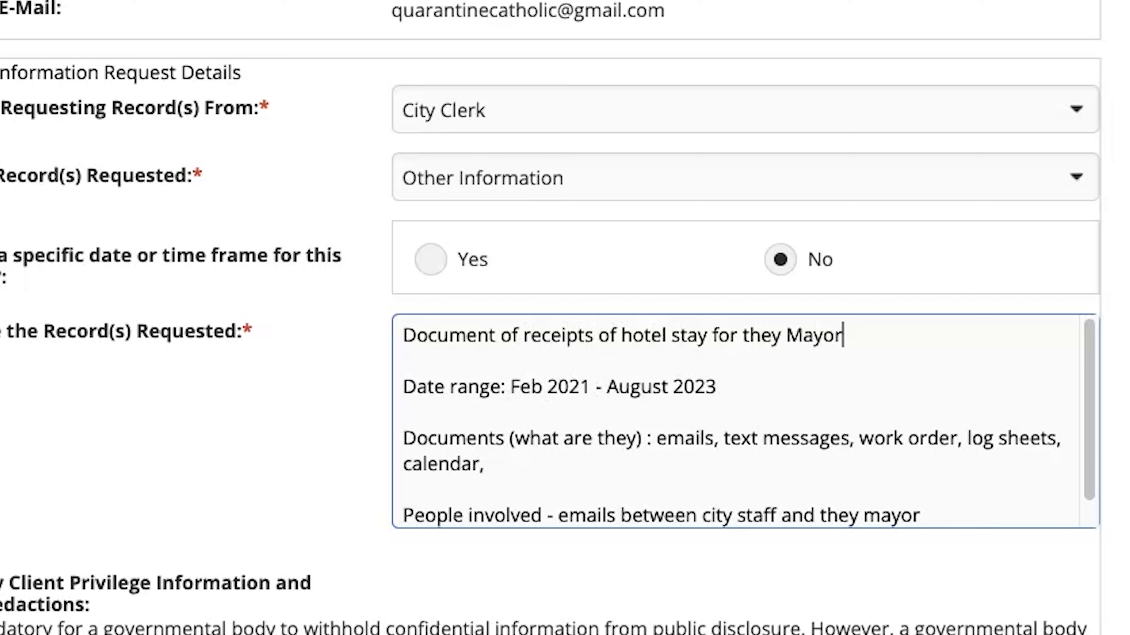
Step: Insert "travel" before "receipts" in the opening line and replace "hotel stay" with "travel expenses"
left_click(524, 334)
type("travel")
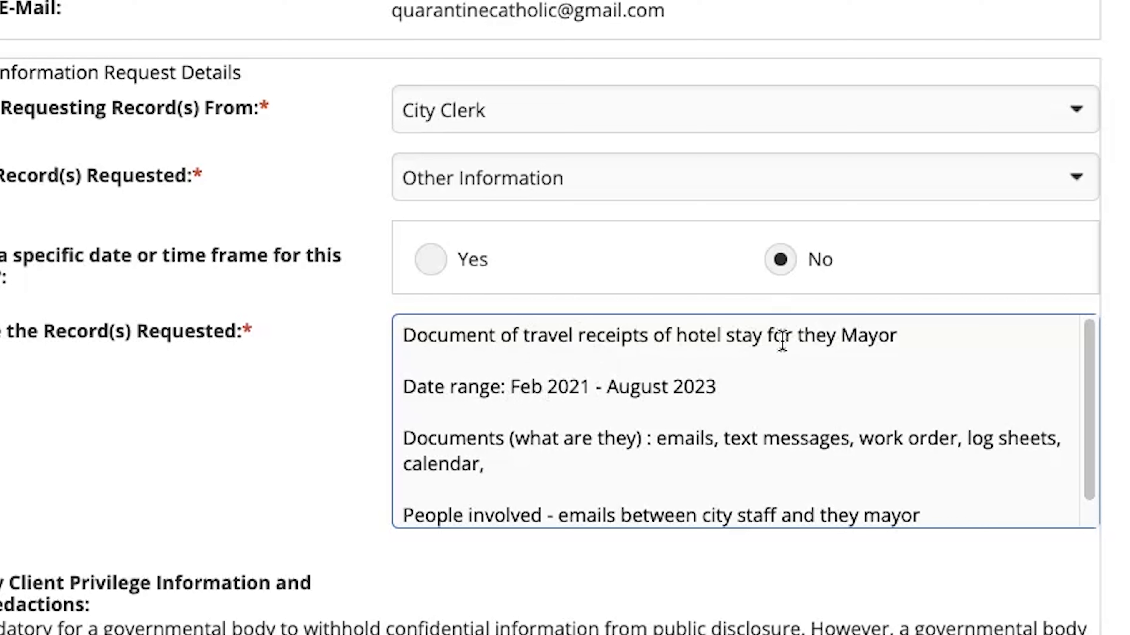
left_click_drag(675, 338, 758, 336)
type("travel expe")
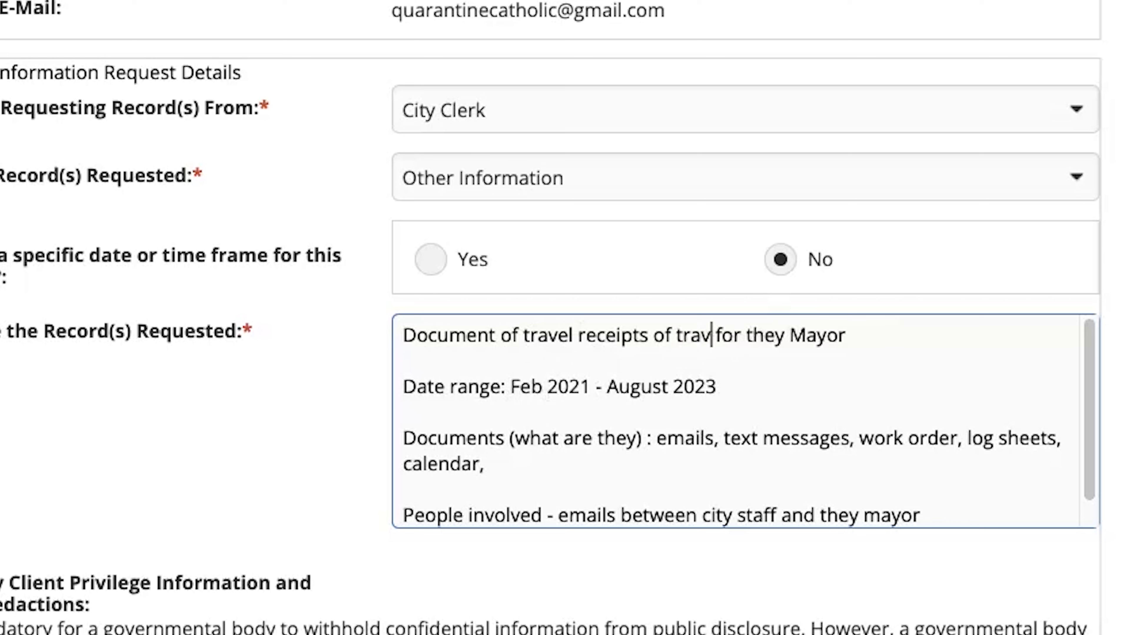
type("snes")
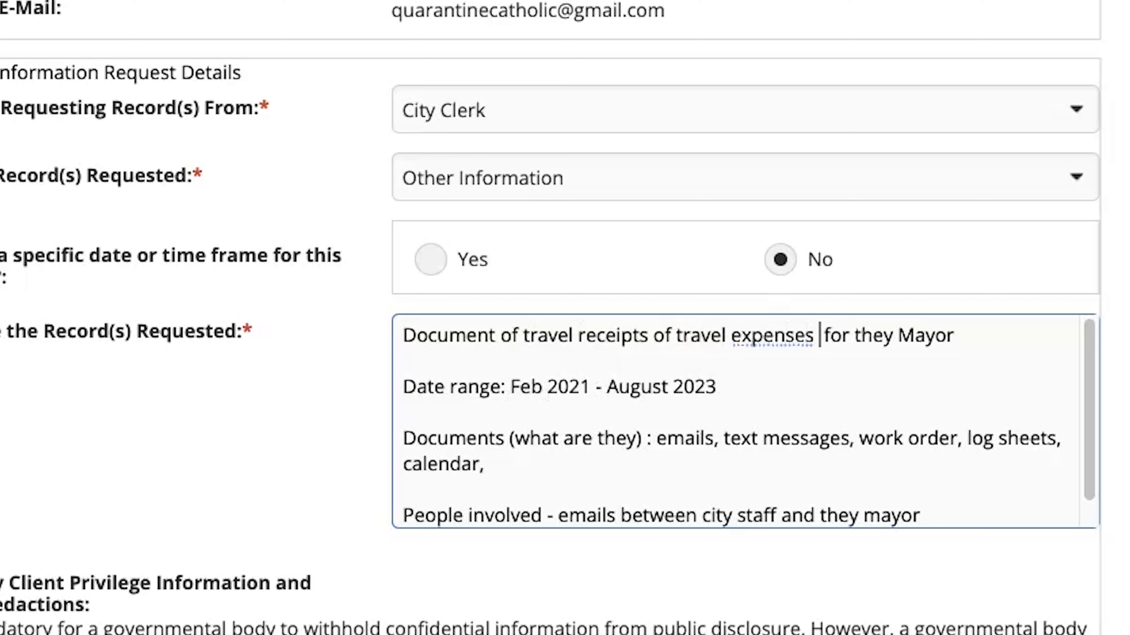
left_click(893, 334)
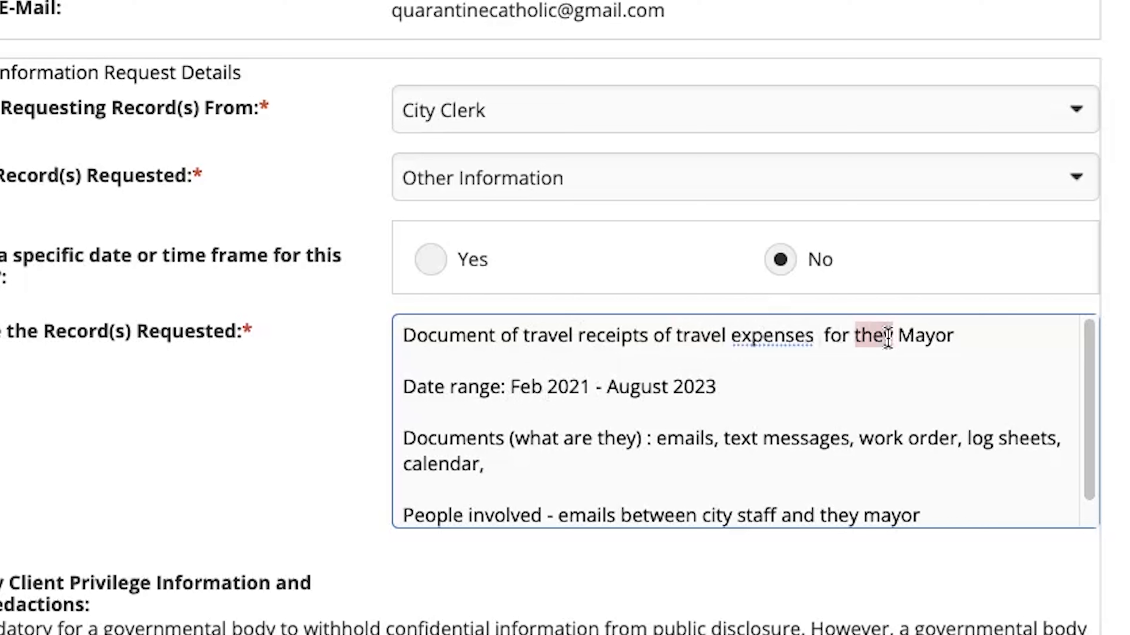
left_click(982, 341)
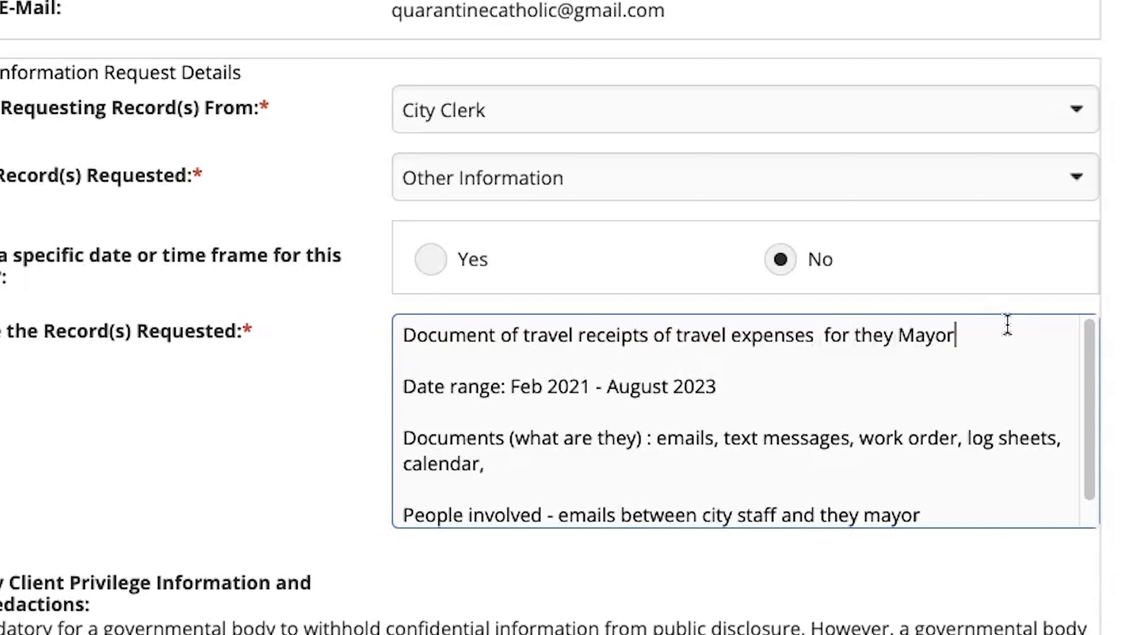
Step: Join the date range onto the end of the opening line and close the sentence with a period
left_click(403, 386)
key("BackSpace")
key("BackSpace")
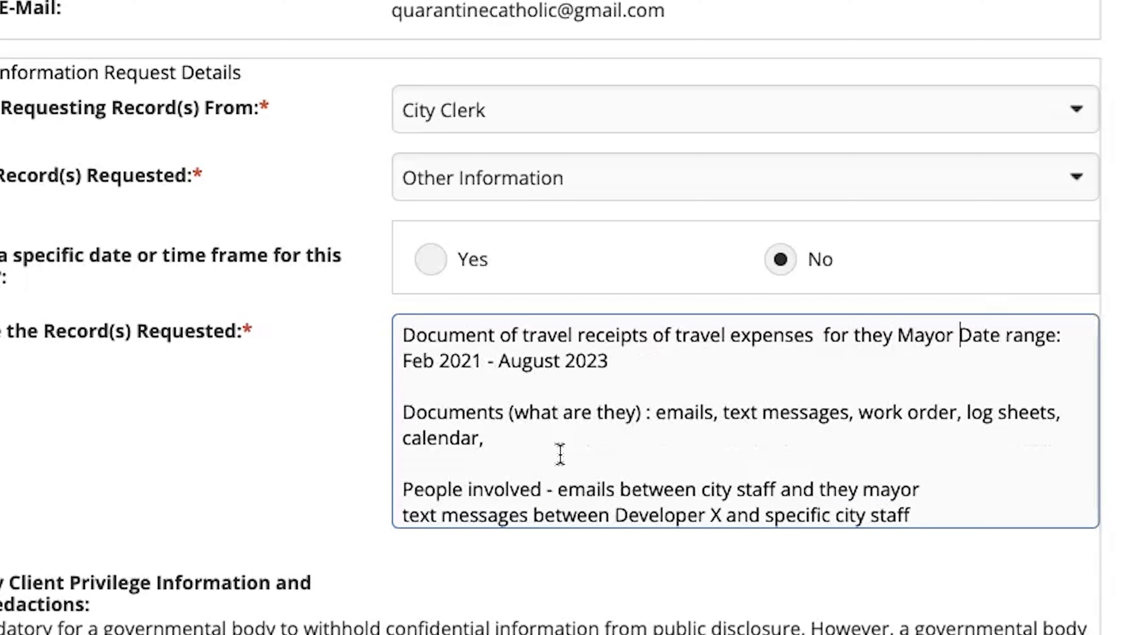
left_click(644, 366)
Step: Delete "travel receipts of" from the opening sentence and insert "with" before "Date range"
left_click_drag(524, 338, 671, 338)
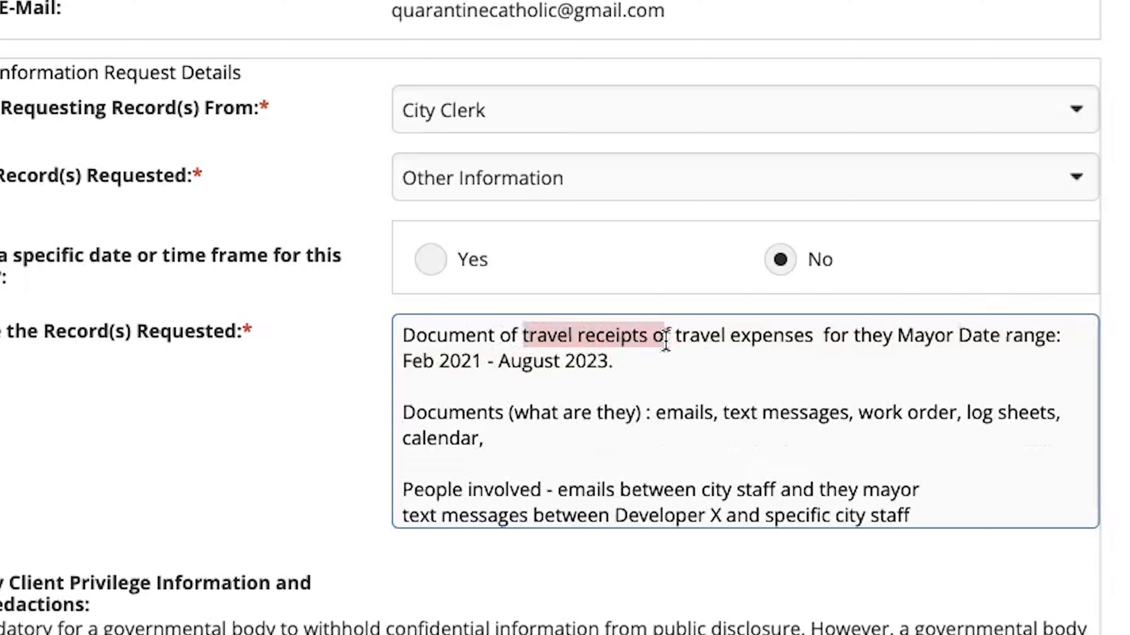
key("BackSpace")
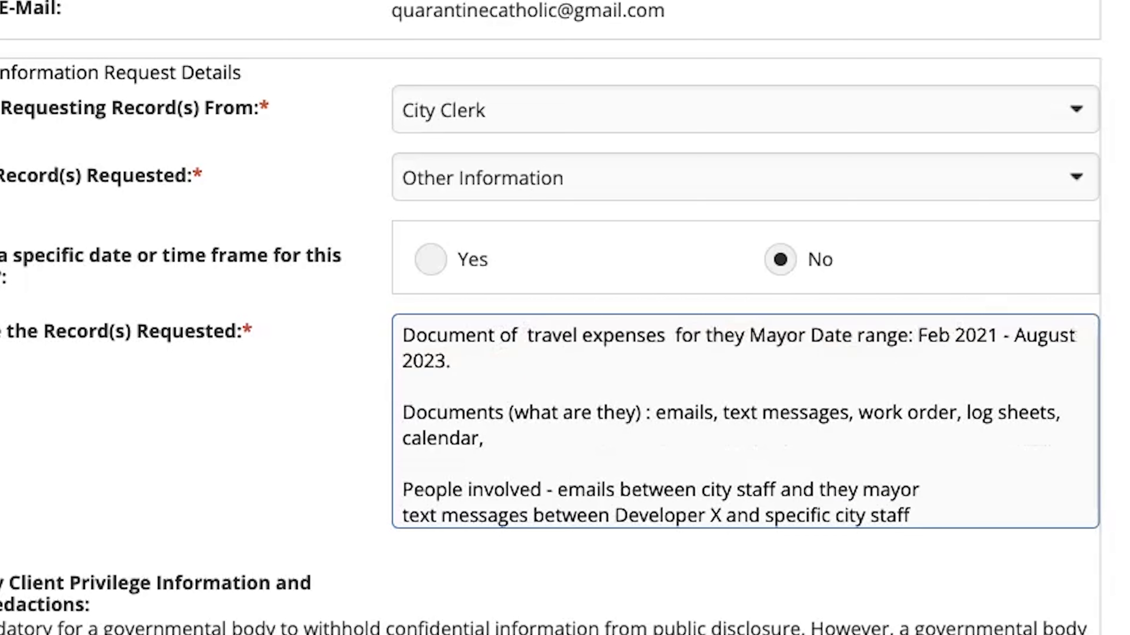
double_click(729, 339)
type("they")
left_click(817, 335)
type("wutg")
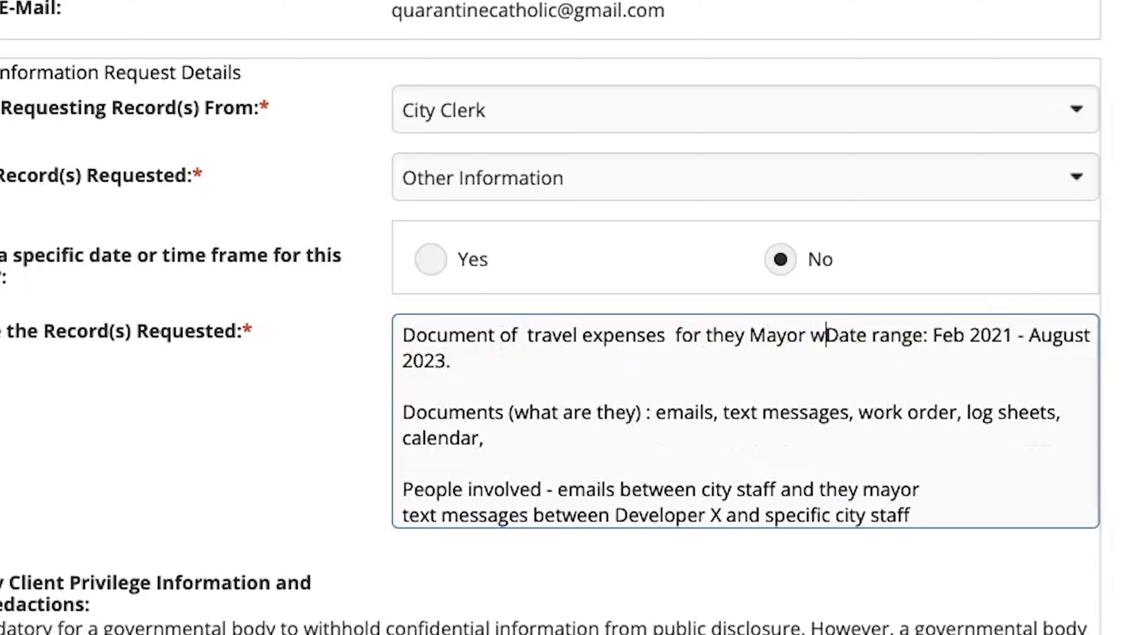
key("BackSpace")
key("BackSpace")
key("BackSpace")
type("ith")
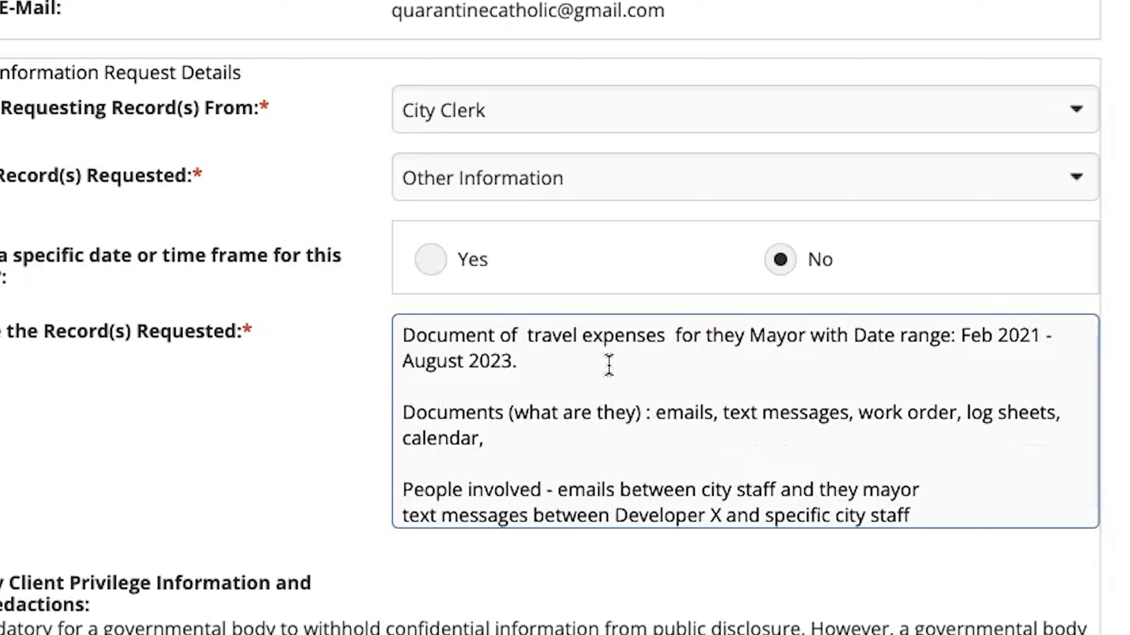
Step: Add "To include: hotel, rental car, public translation," after the date range sentence
type("To include: note, ")
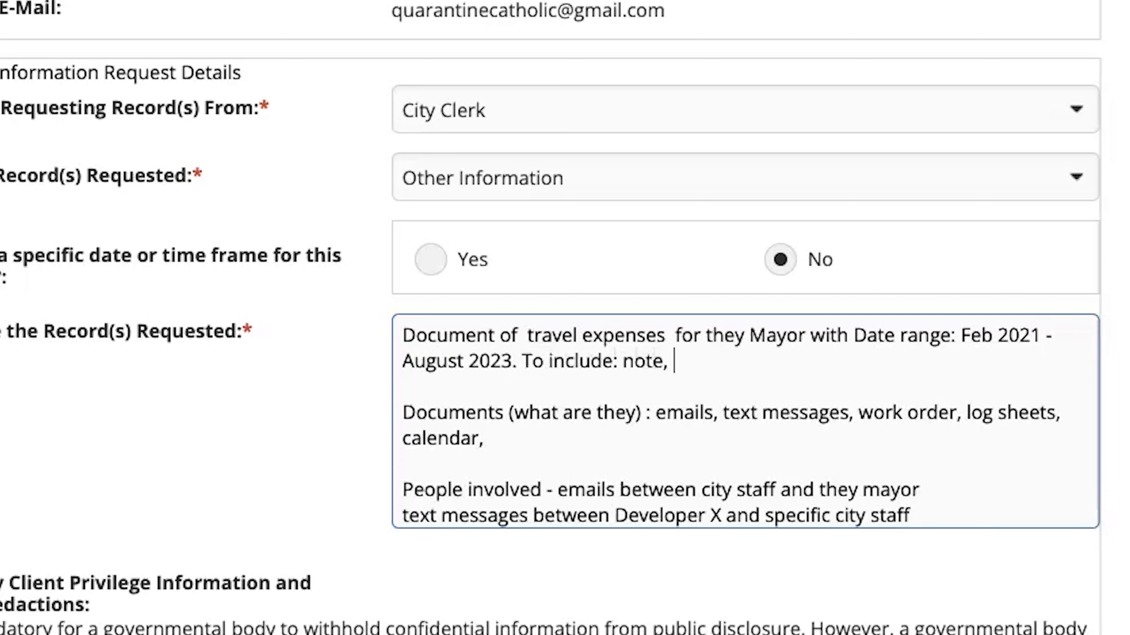
type("l,")
key("BackSpace")
key("BackSpace")
key("BackSpace")
type("hotel, rent a")
key("BackSpace")
key("BackSpace")
type("al car, public ")
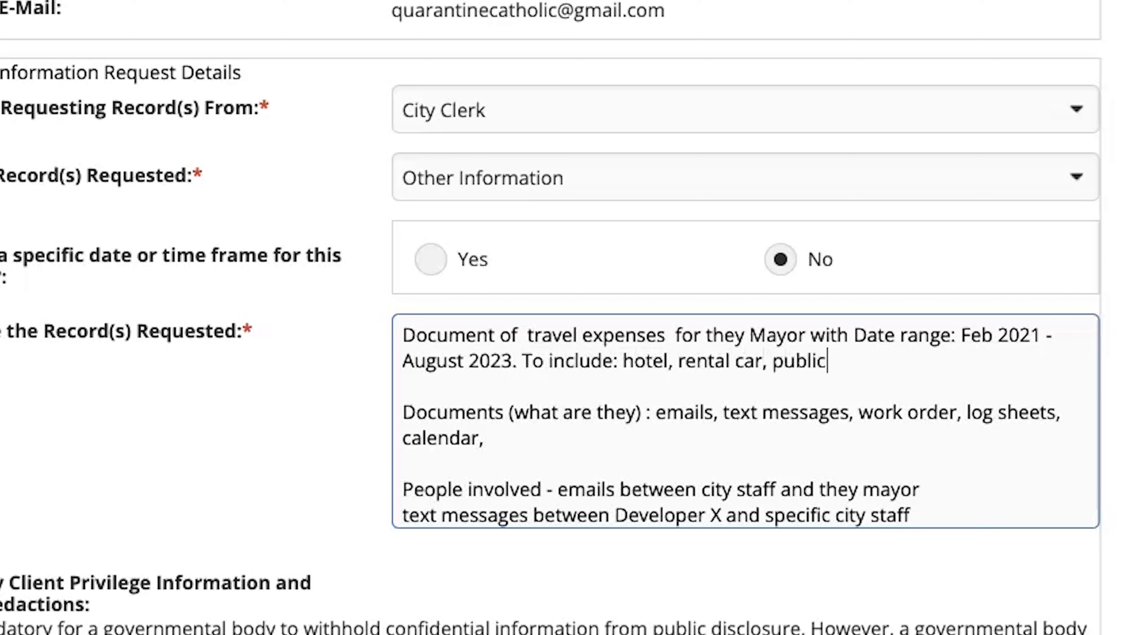
type("transpoation, ")
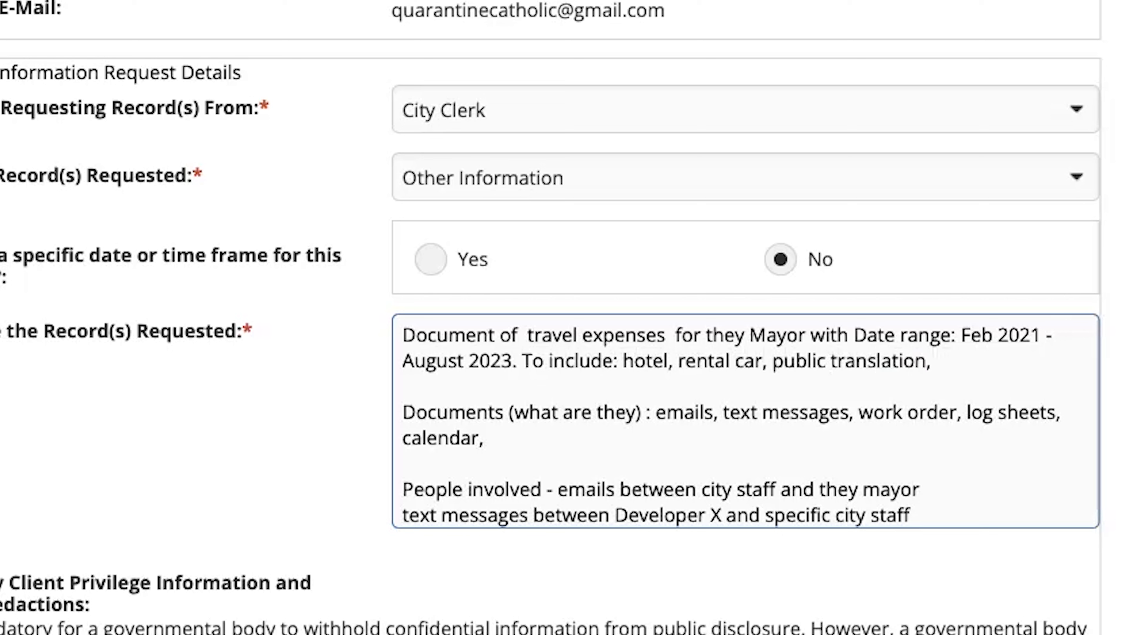
type("meals, conference fee")
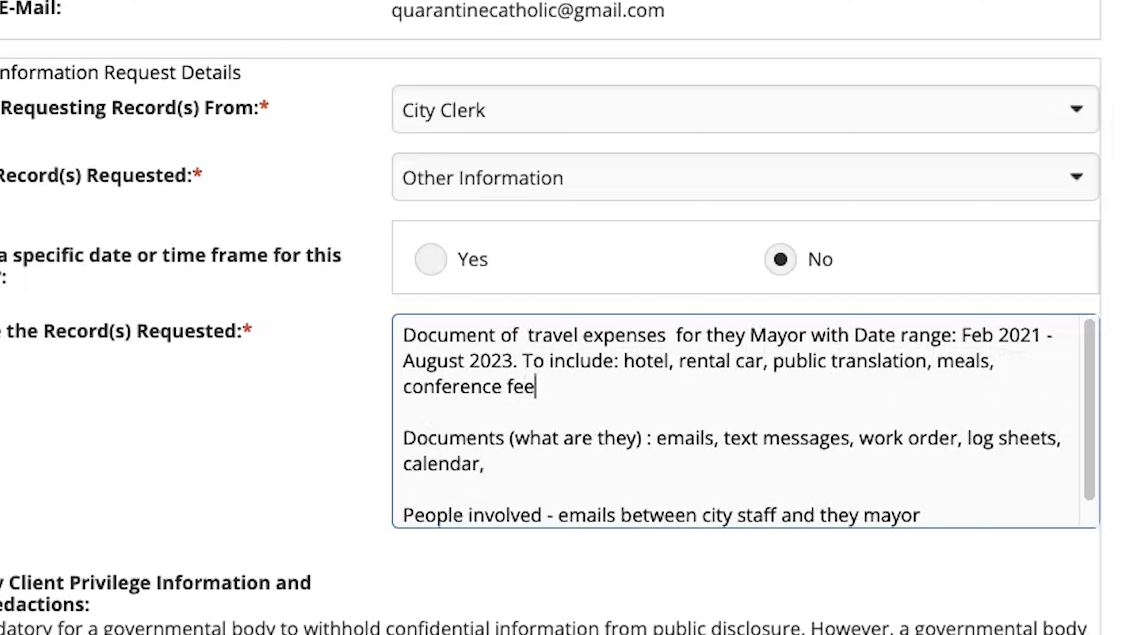
type(", and anyo")
Step: Finish the list of included expenses with "meals, conference fee, and any other expenses."
key("BackSpace")
type("y other ep")
key("BackSpace")
type("x")
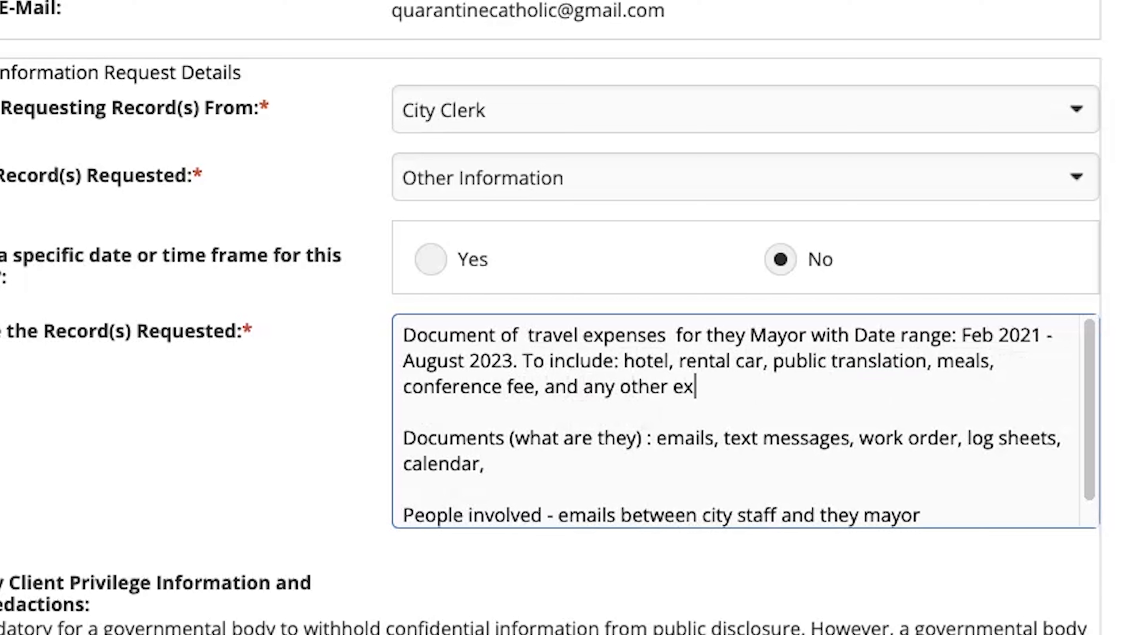
type("penses.")
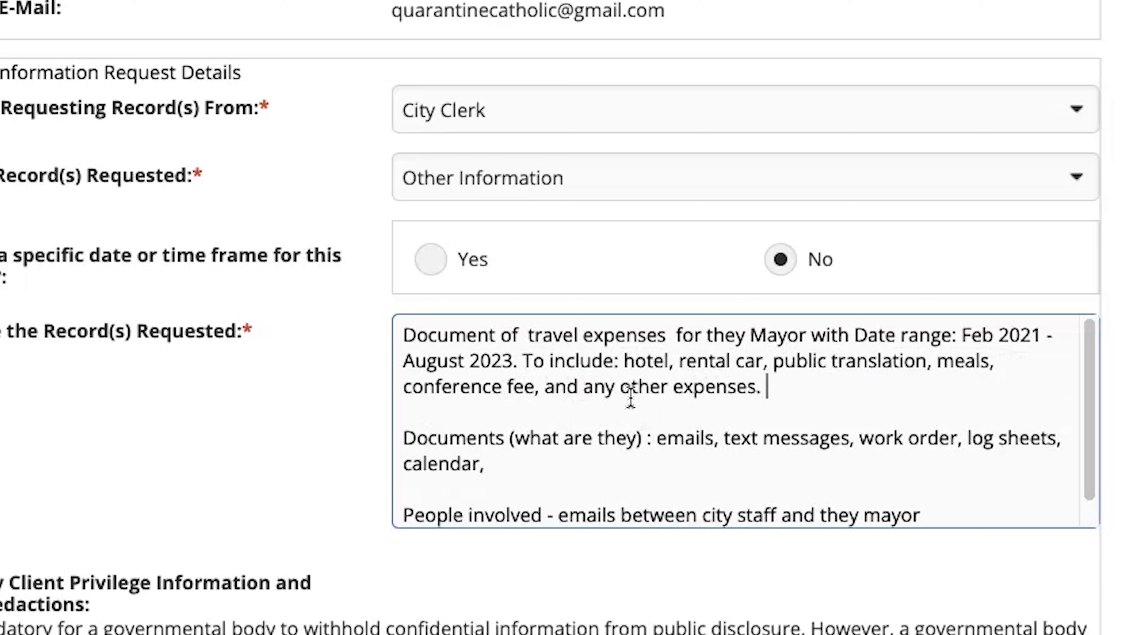
Step: Replace "of travel expenses" in the opening sentence with "the calendar for ______"
left_click_drag(774, 386, 697, 361)
left_click(697, 361)
left_click_drag(503, 338, 666, 339)
type("the calander")
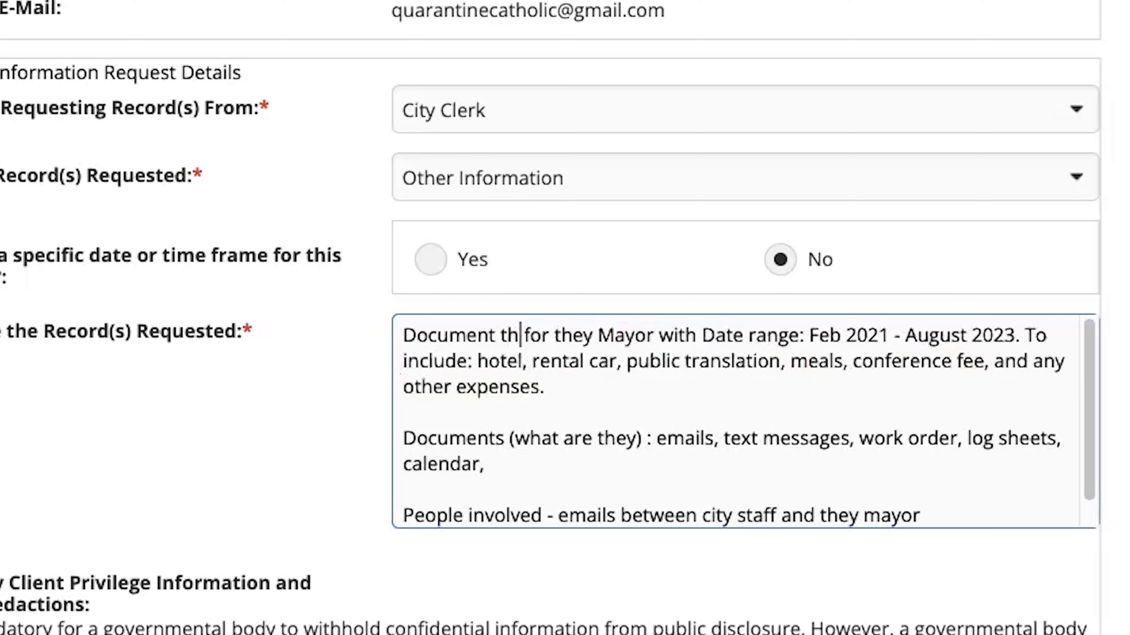
type(" for __")
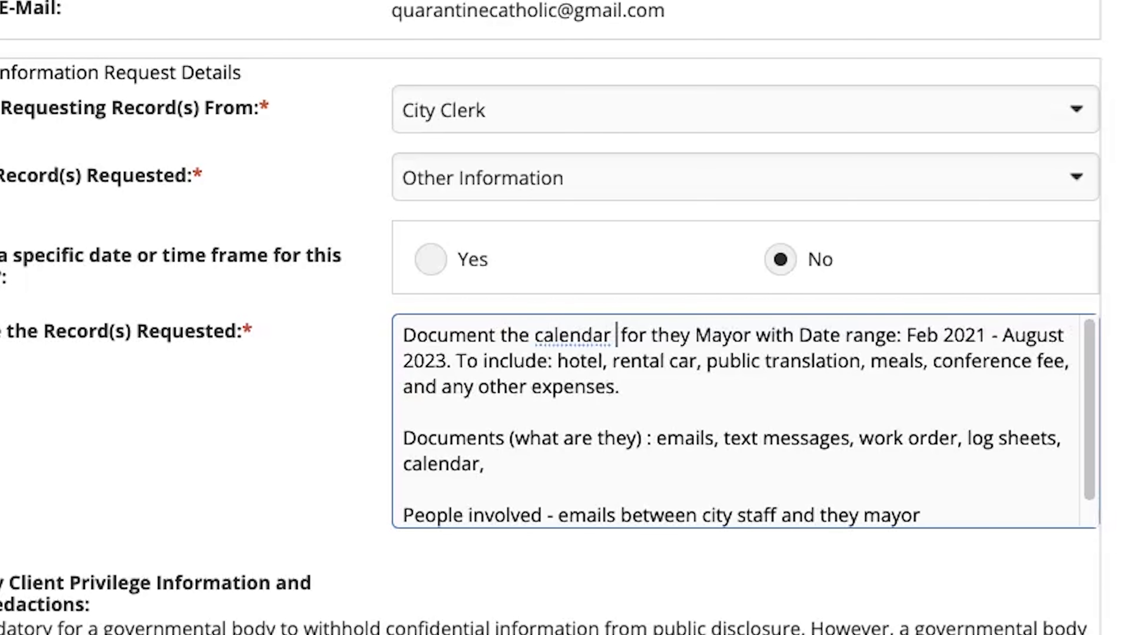
type("_____")
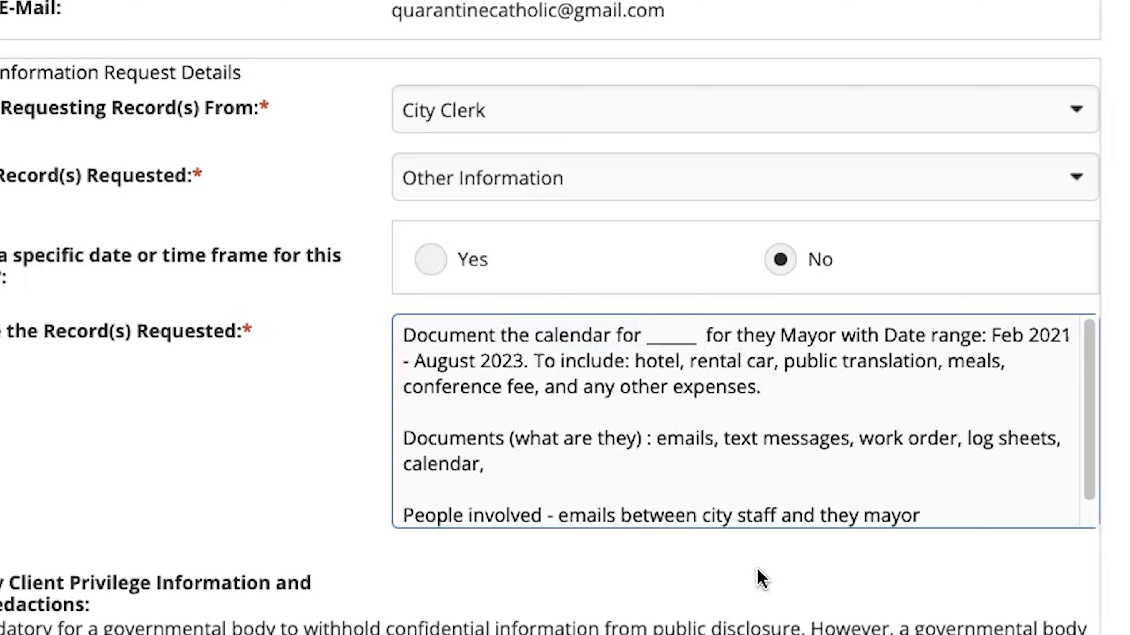
Step: Agree to the redactions required by statute and answer No to the discretionary redactions
scroll(761, 578, "down", 5)
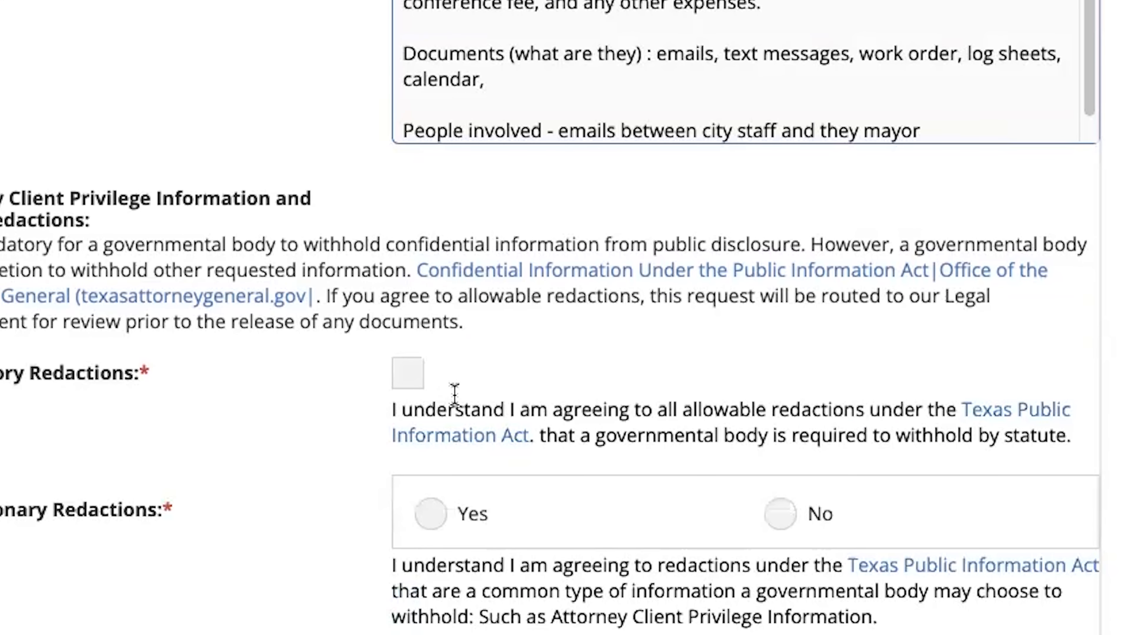
left_click(422, 373)
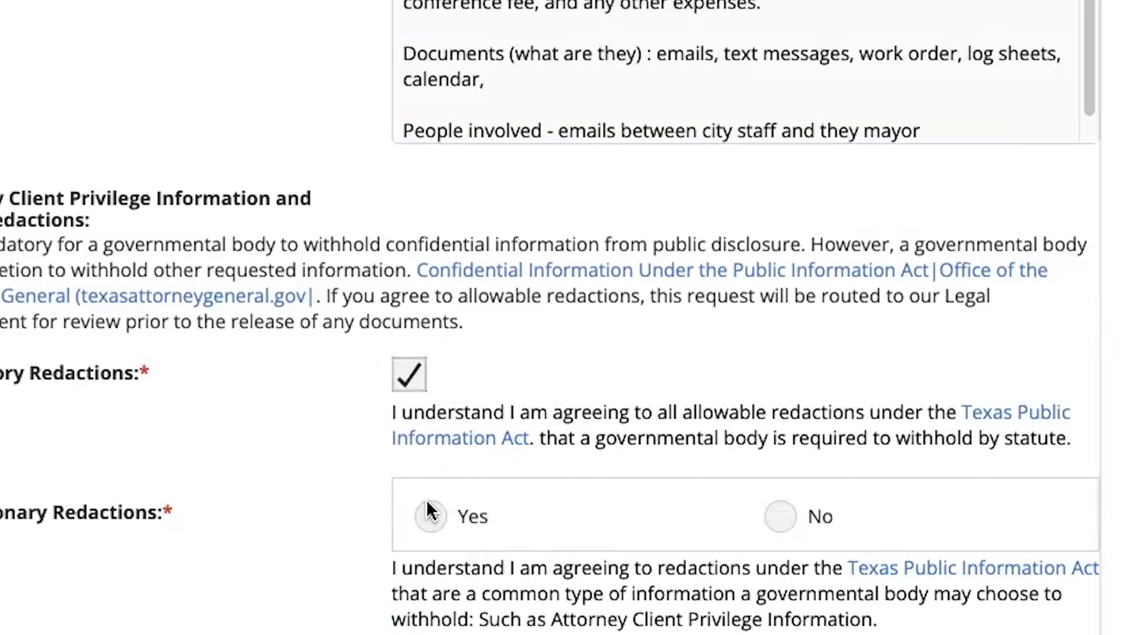
left_click(778, 516)
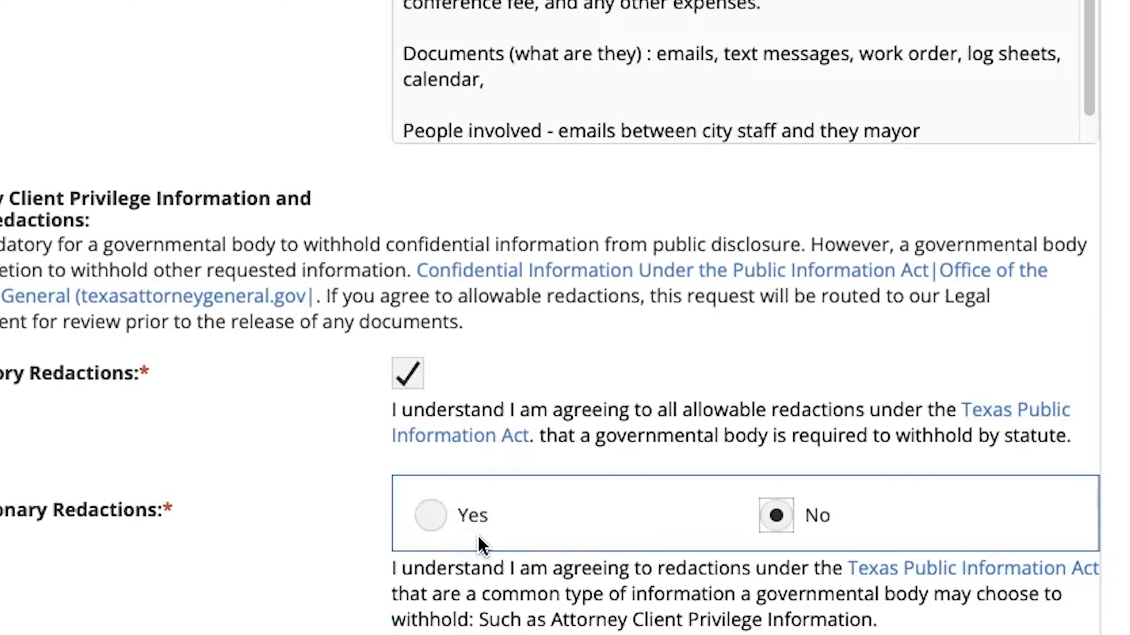
Step: Acknowledge having read and understood that the open records request may incur a charge
scroll(649, 596, "down", 3)
scroll(659, 599, "down", 2)
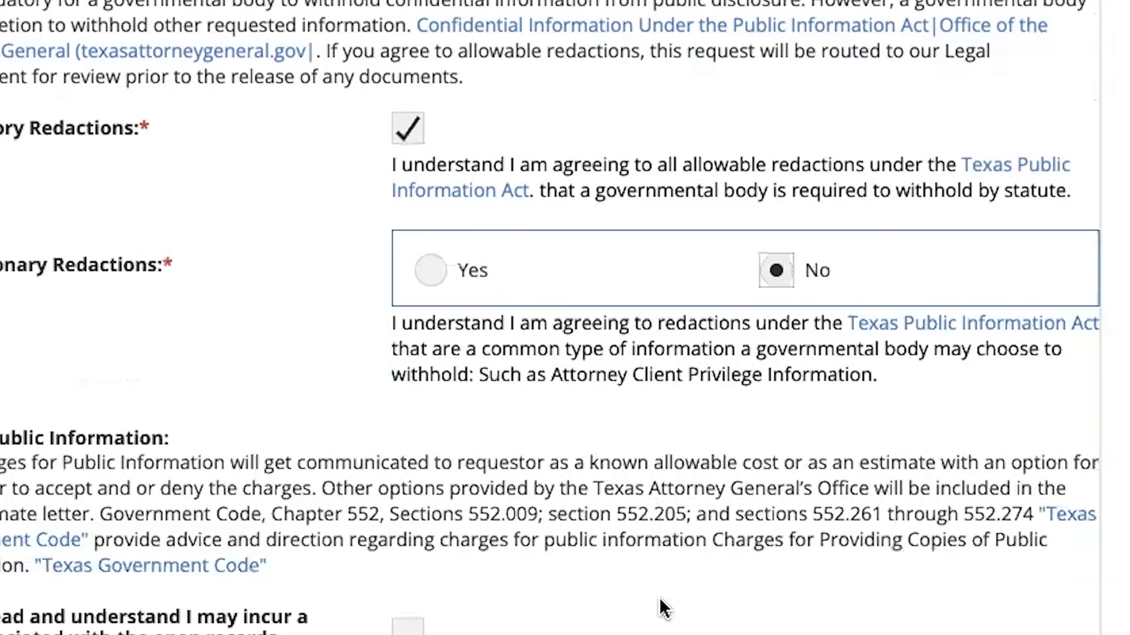
scroll(663, 607, "down", 2)
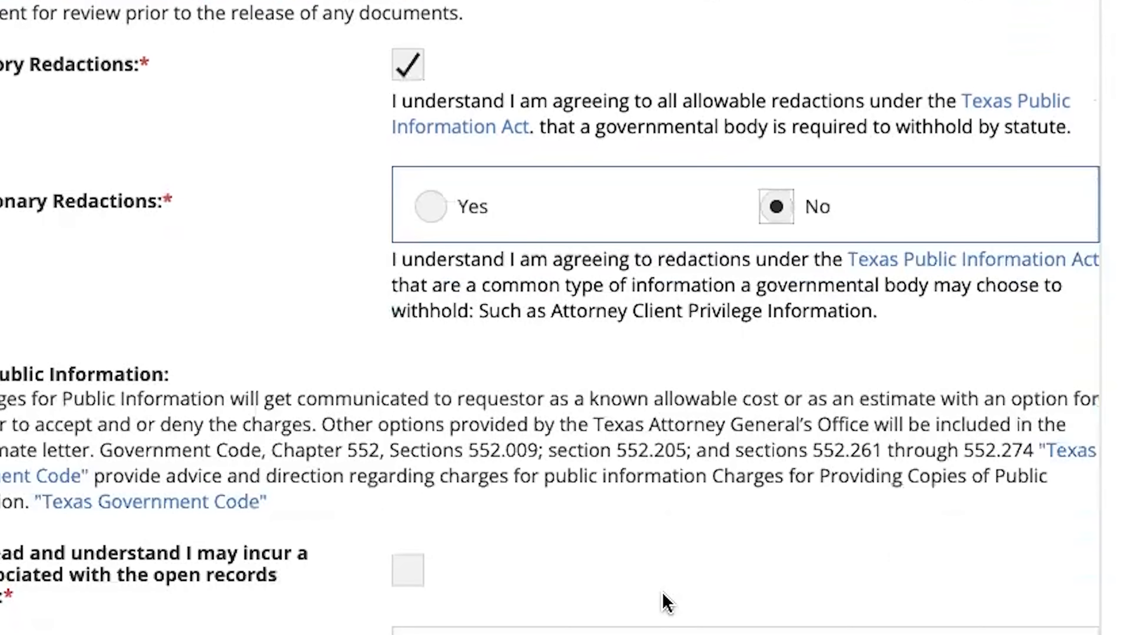
left_click(405, 573)
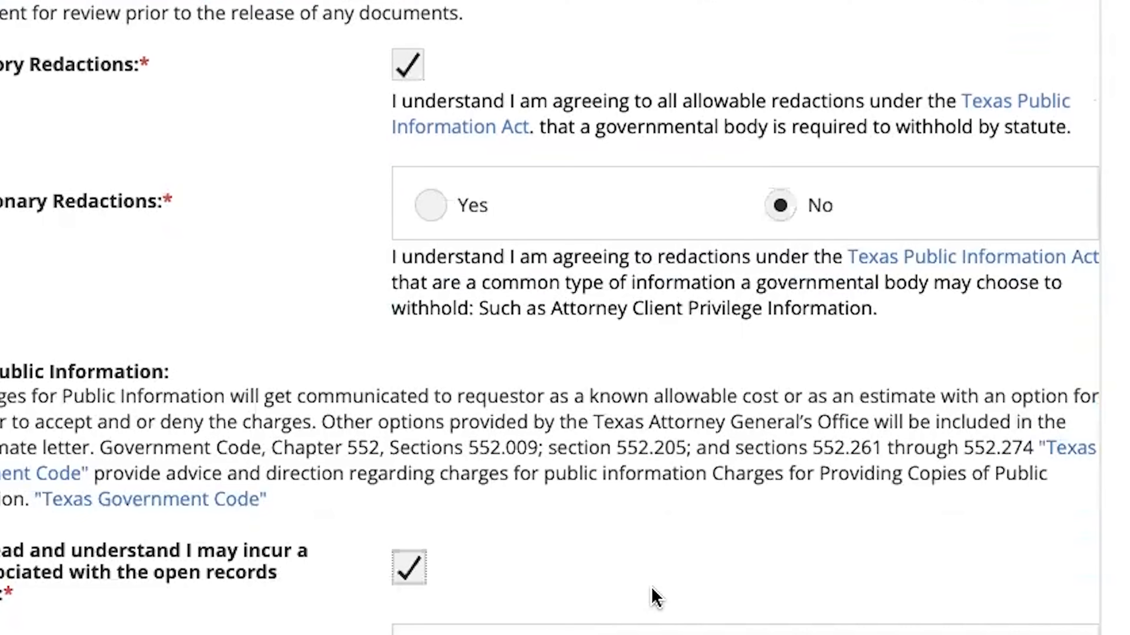
Step: Review the methods for receiving records, the request form's introductory notes and the description of the records requested
scroll(703, 614, "down", 4)
scroll(754, 629, "down", 1)
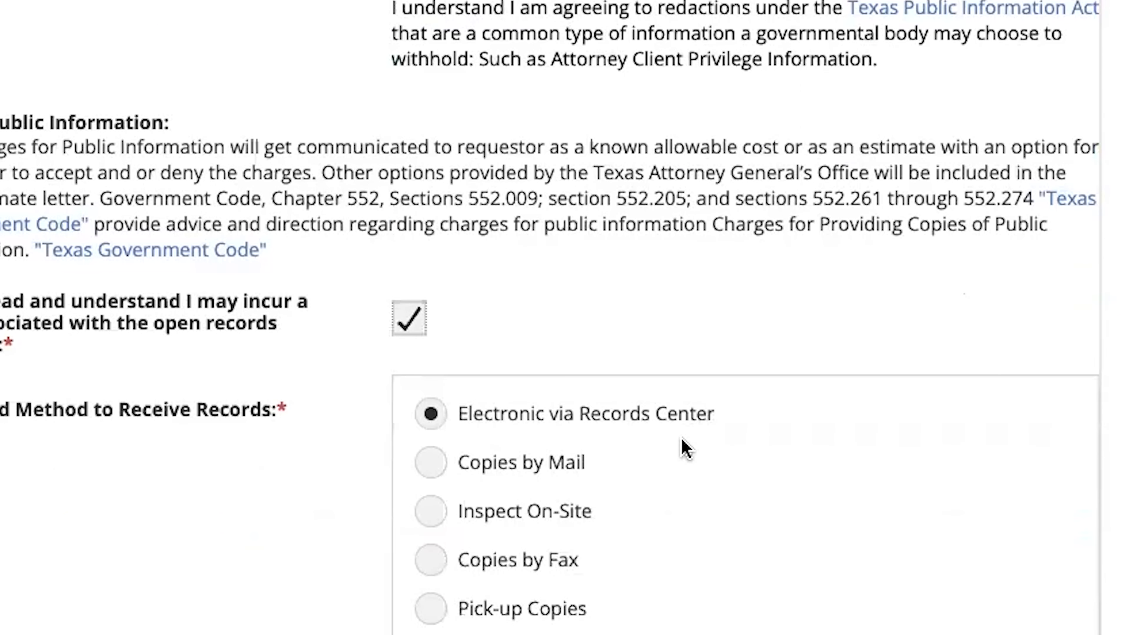
scroll(580, 449, "down", 7)
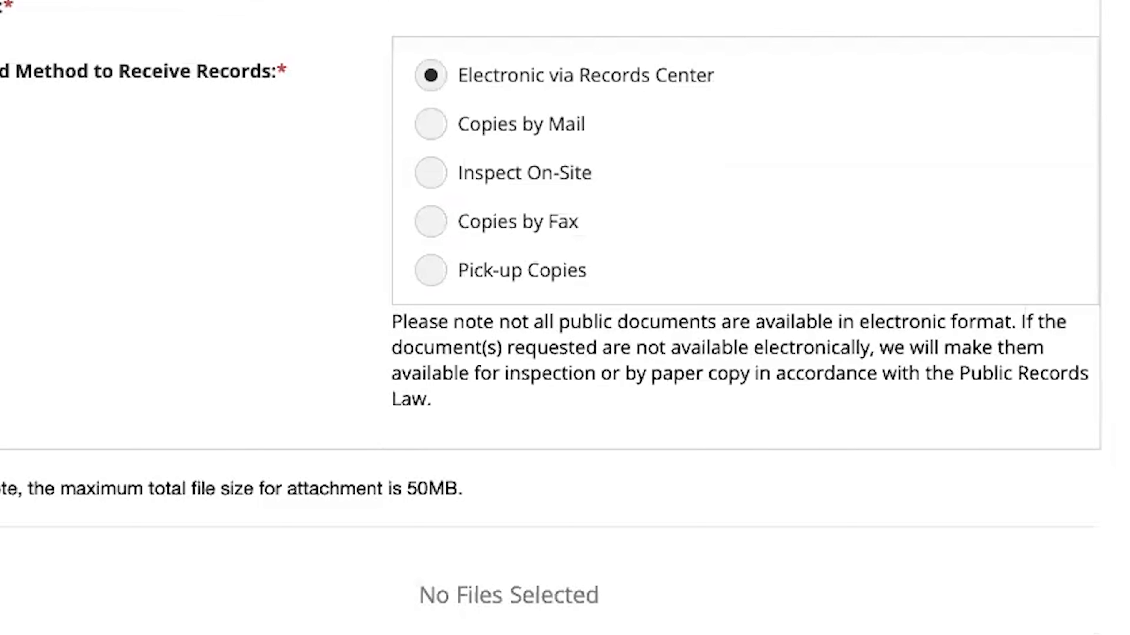
scroll(711, 463, "up", 15)
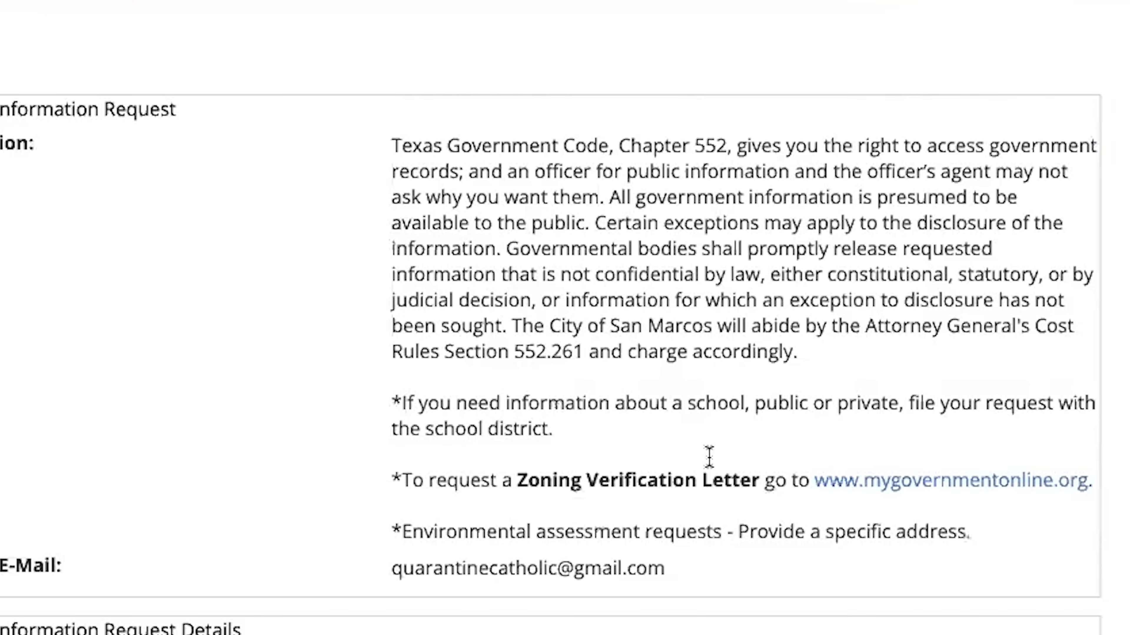
scroll(710, 461, "up", 6)
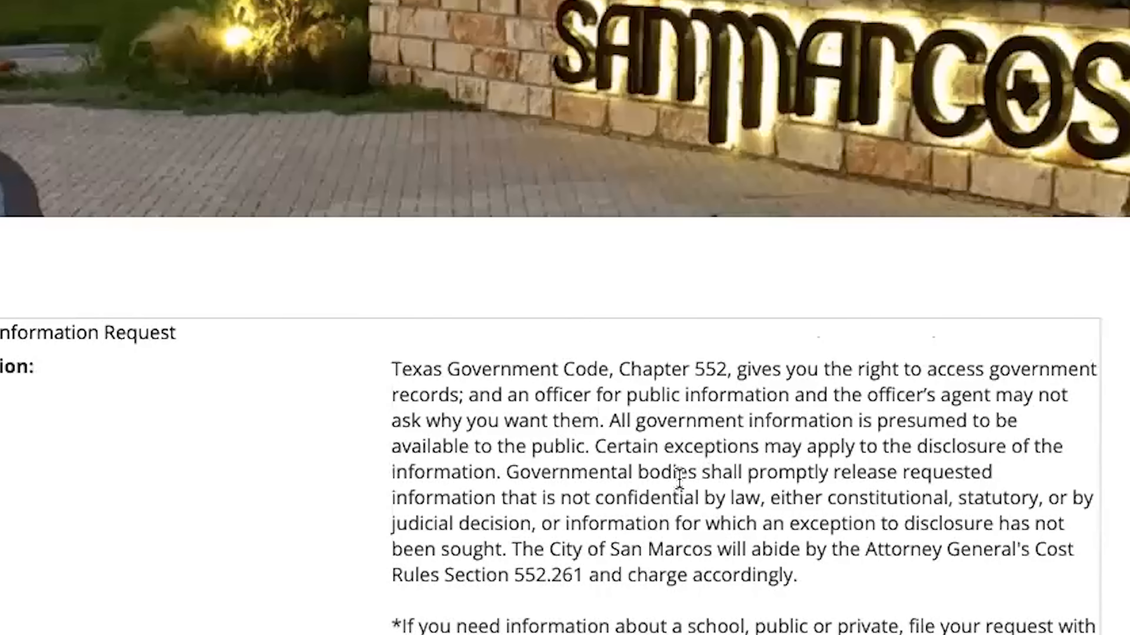
scroll(747, 454, "down", 10)
scroll(774, 494, "down", 4)
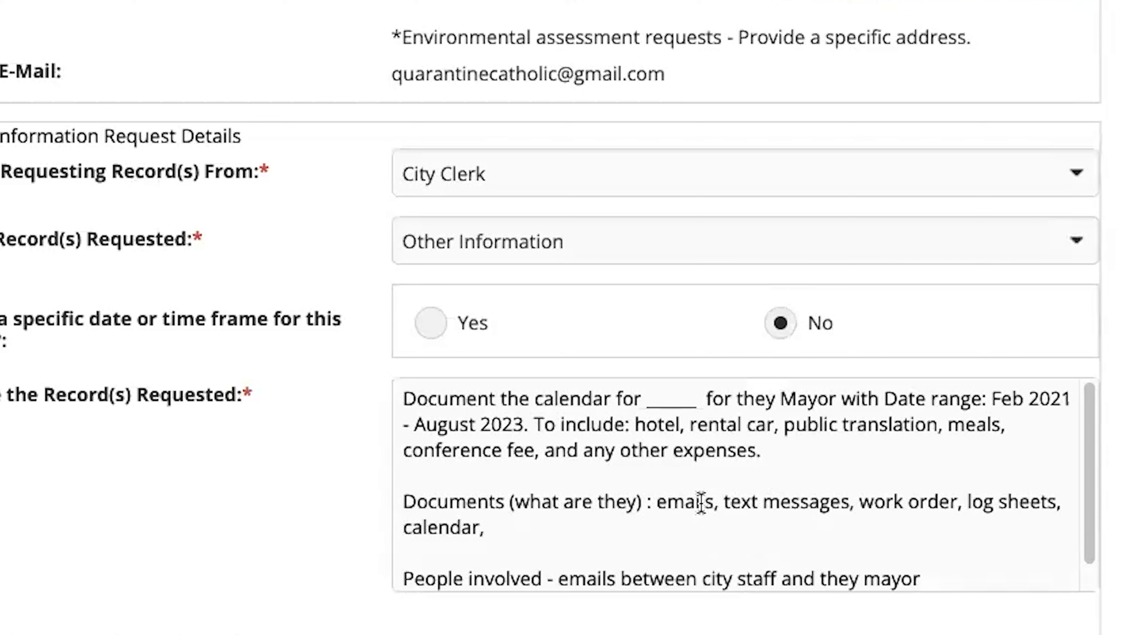
scroll(692, 534, "up", 4)
scroll(694, 542, "down", 1)
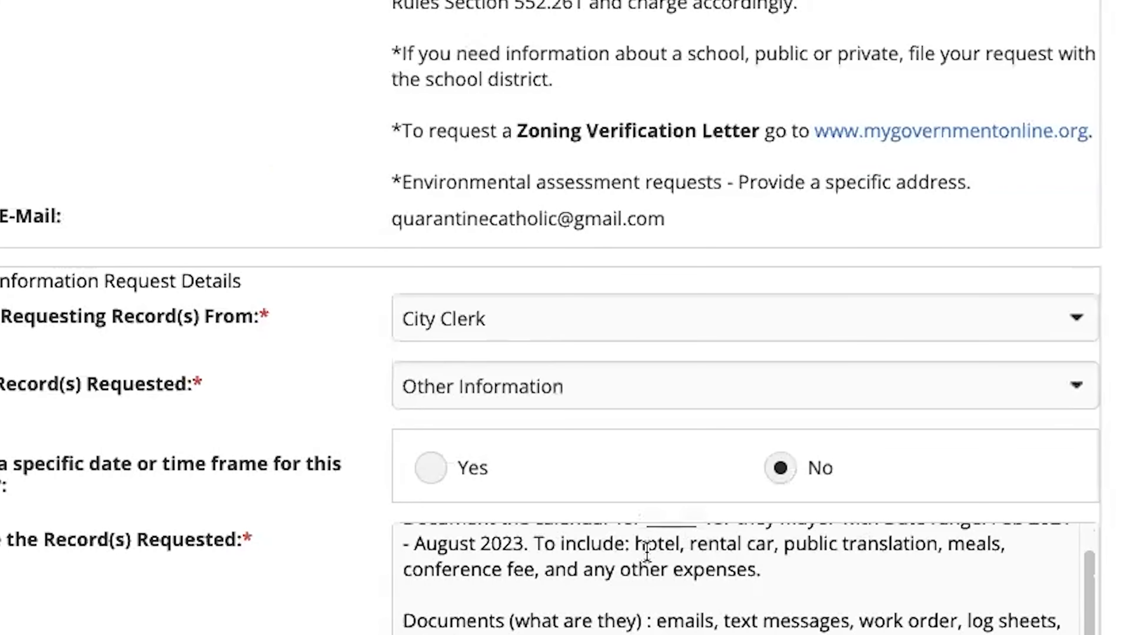
scroll(644, 592, "up", 1)
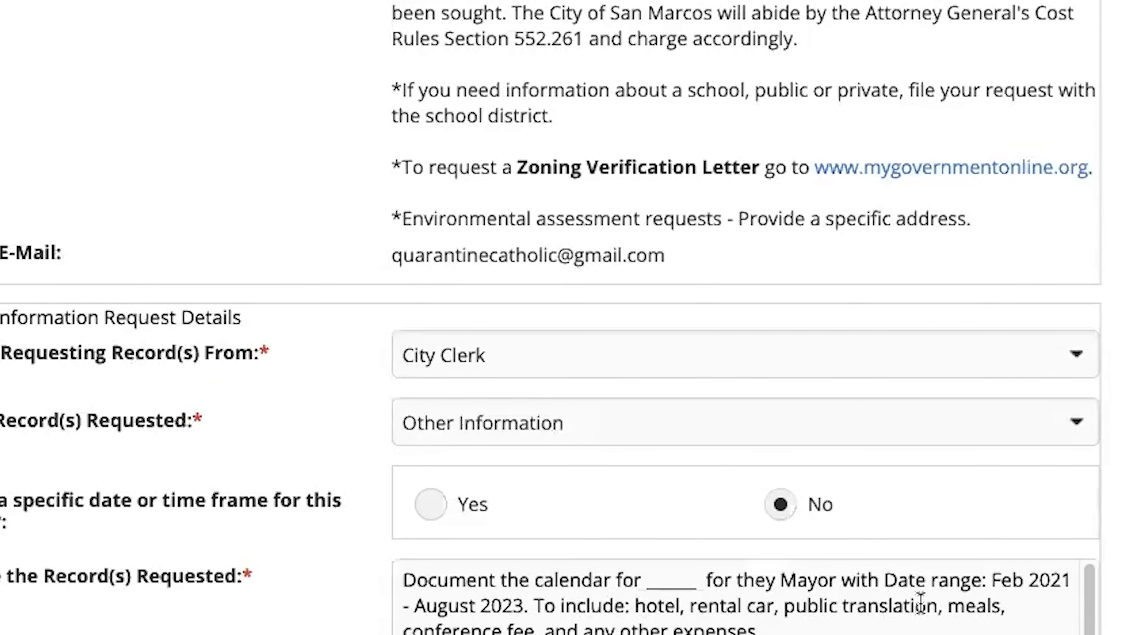
scroll(1029, 632, "down", 3)
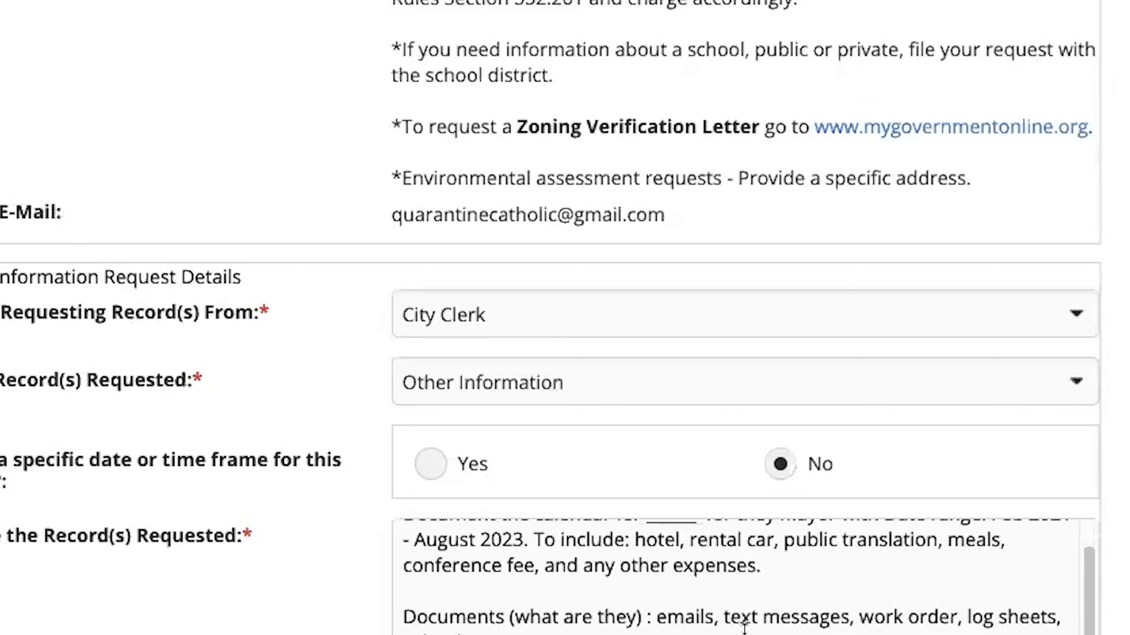
Step: Select the "People involved" line and the text messages line below it in the description of the records
scroll(746, 629, "down", 1)
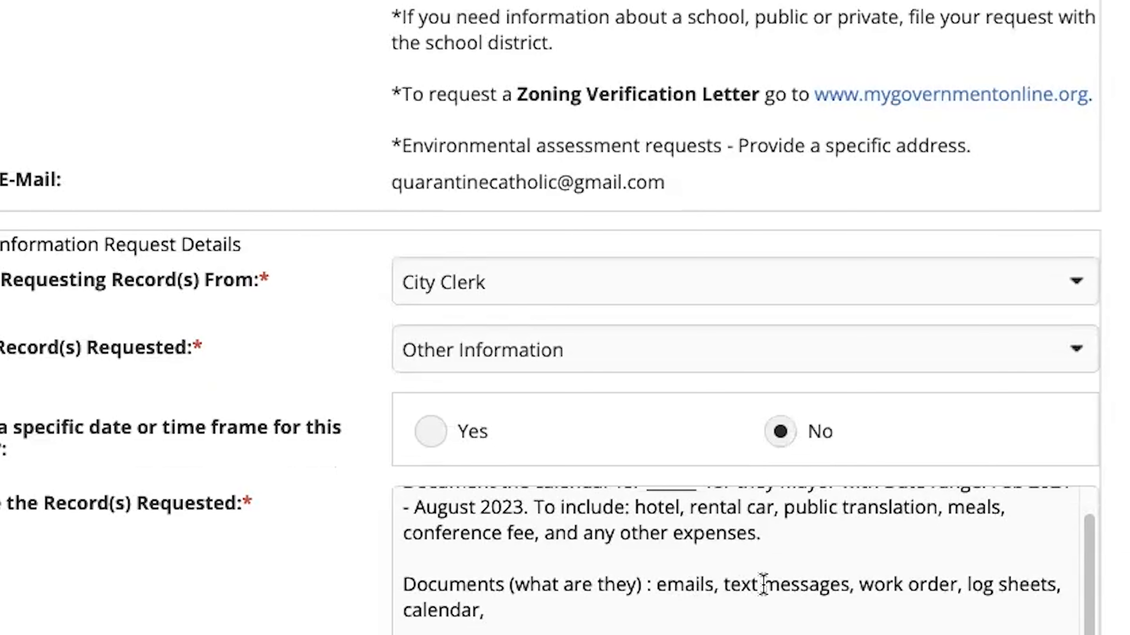
scroll(765, 587, "down", 1)
scroll(774, 587, "down", 2)
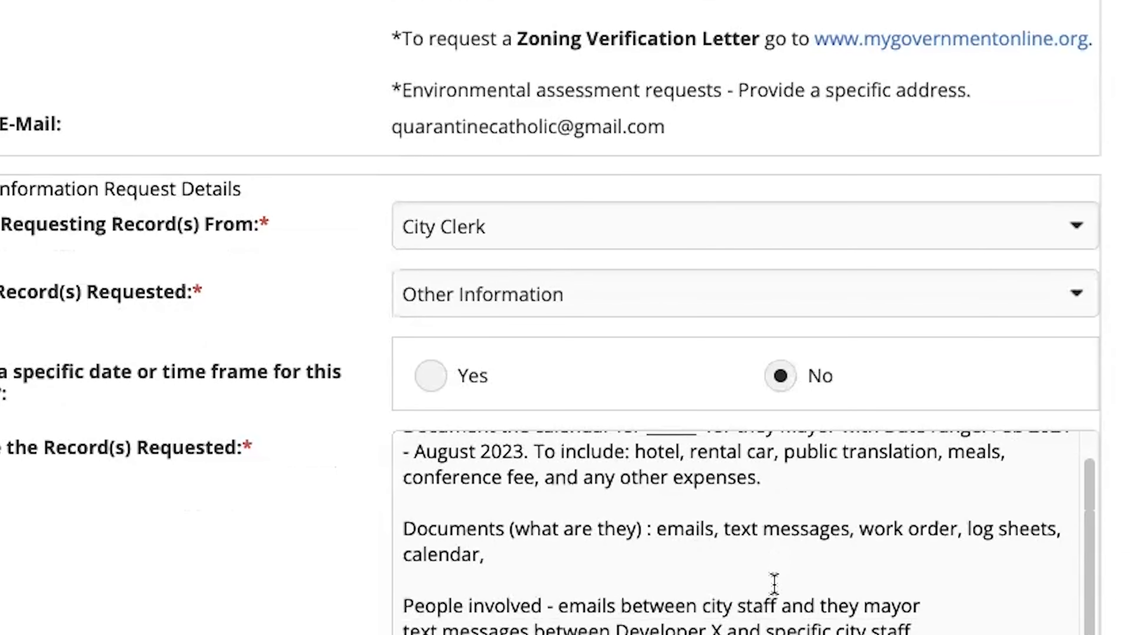
scroll(779, 578, "down", 1)
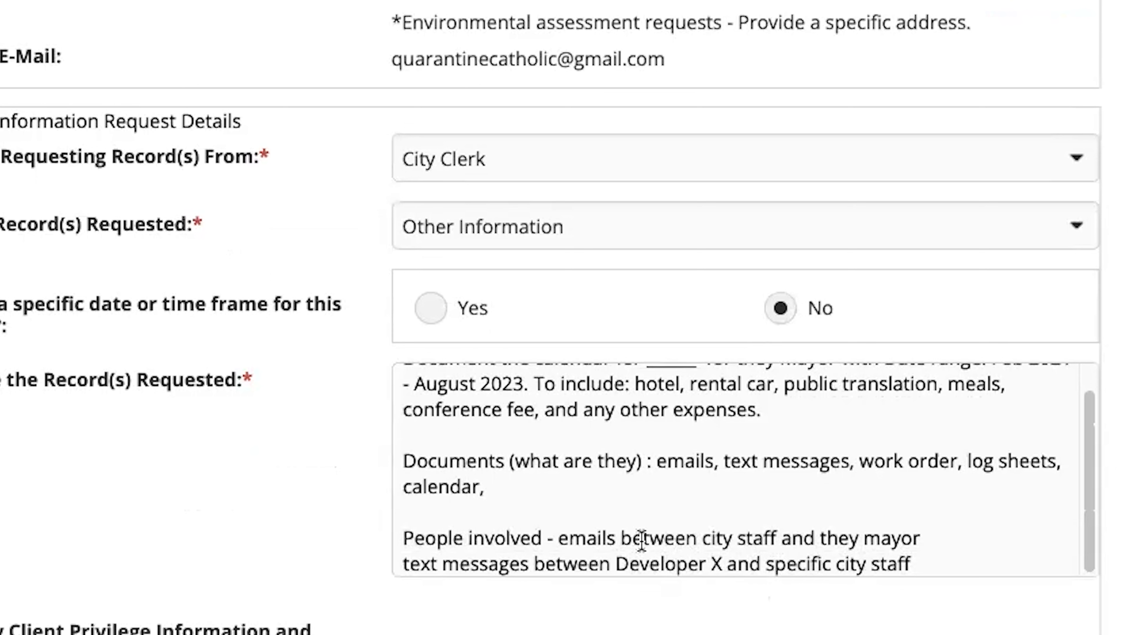
left_click_drag(907, 564, 403, 512)
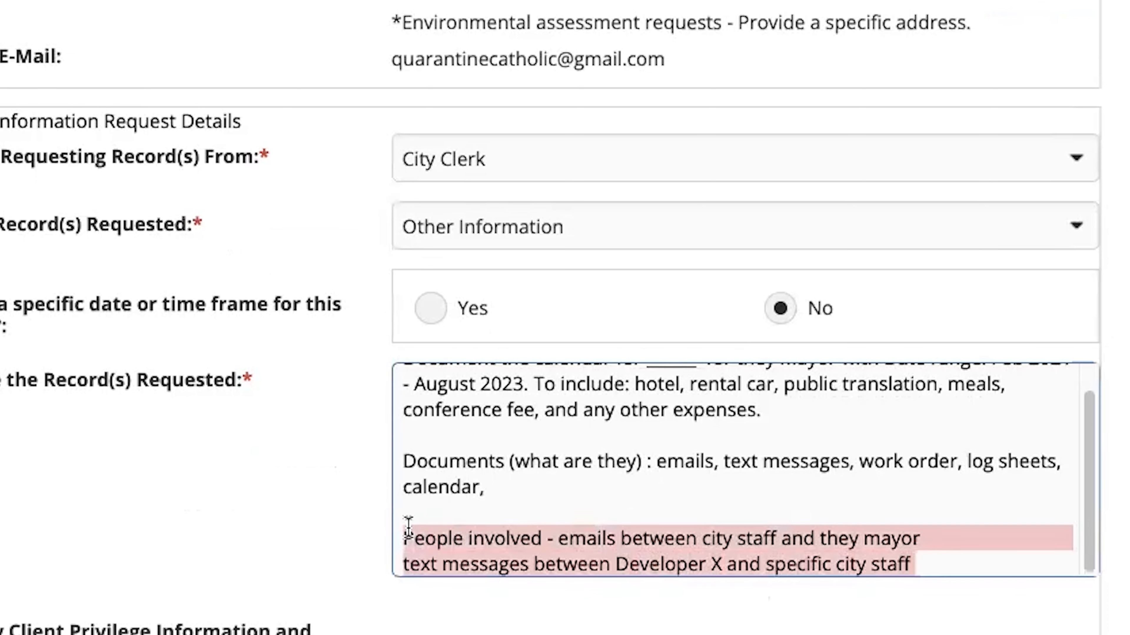